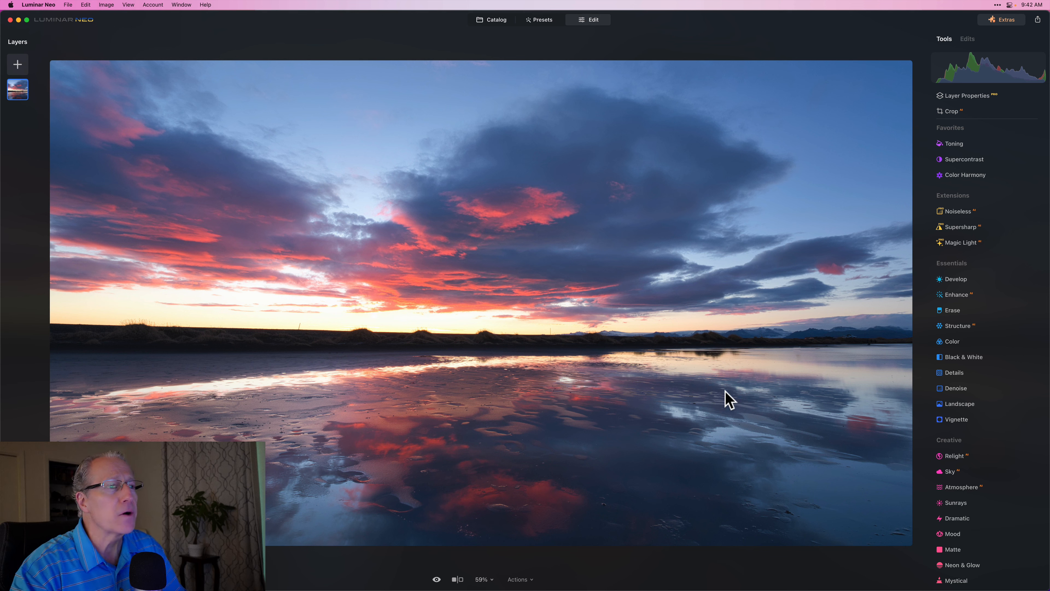
{"action": "left_click", "coordinate": [809, 385]}
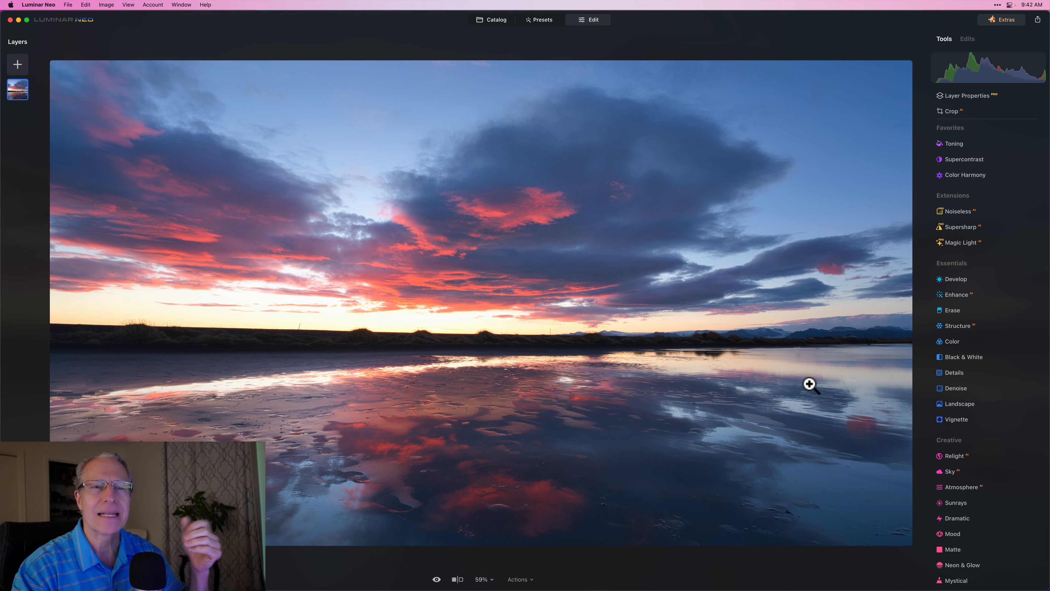
{"action": "left_click", "coordinate": [882, 356]}
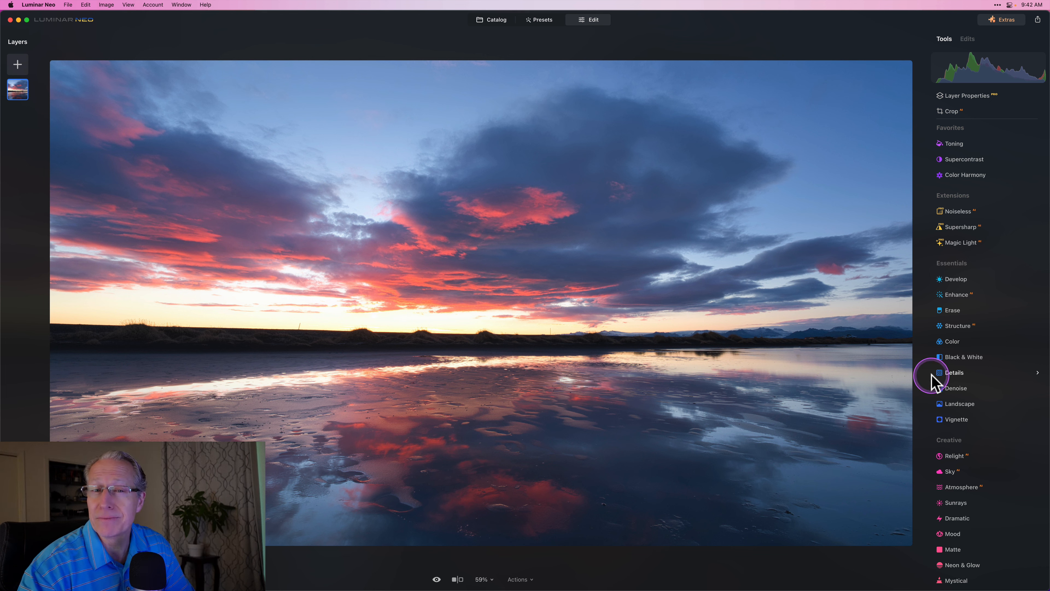
Raise both Saturation and Vibrance to 19 in the Develop tool's color settings.
{"action": "scroll", "coordinate": [935, 380], "scroll_direction": "down", "scroll_amount": 4}
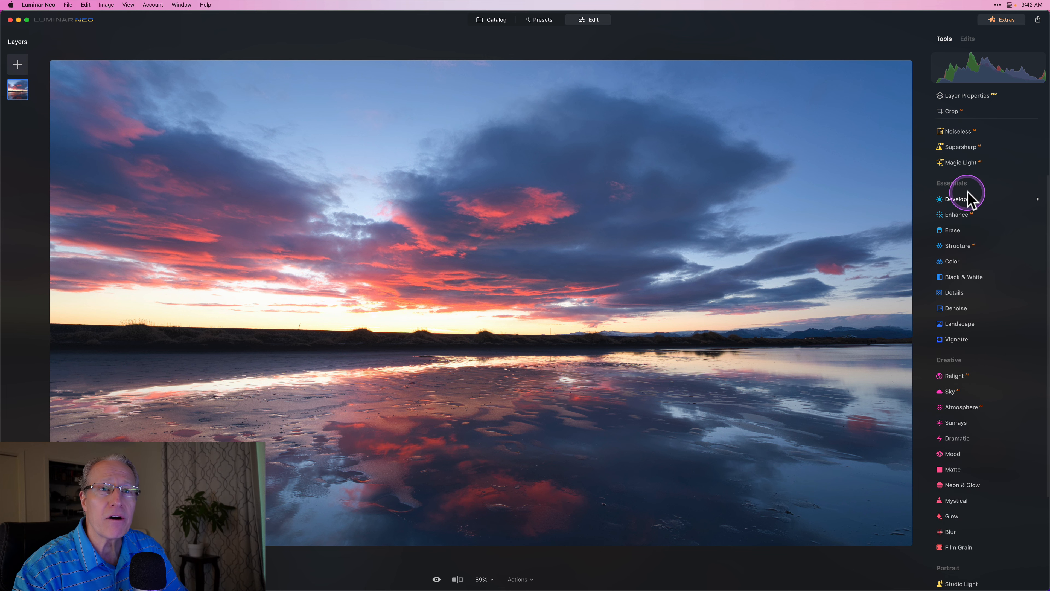
{"action": "left_click", "coordinate": [966, 198]}
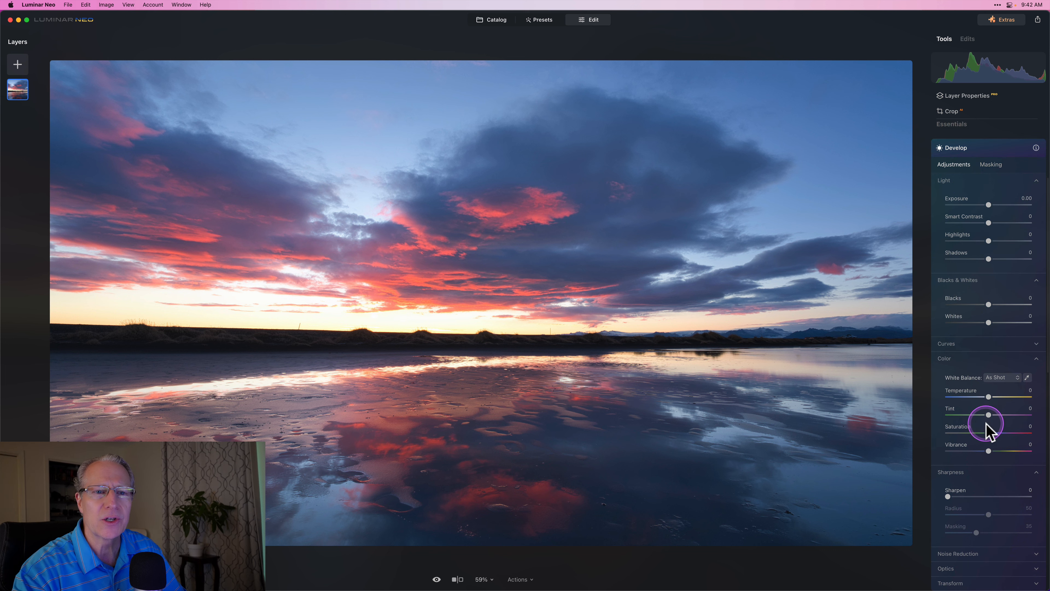
{"action": "left_click_drag", "start_coordinate": [987, 432], "coordinate": [997, 454]}
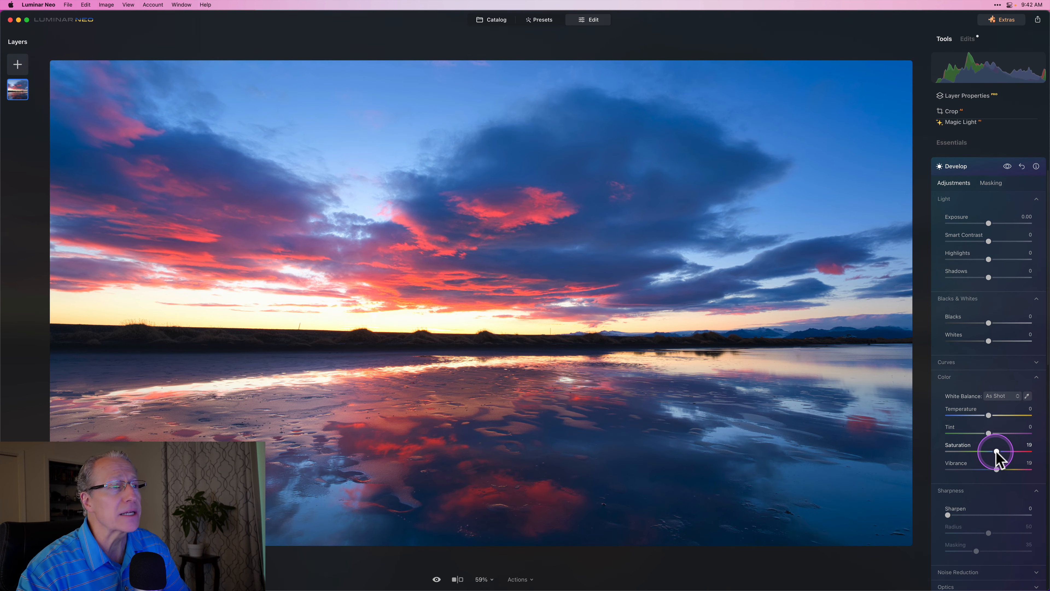
{"action": "left_click", "coordinate": [974, 169]}
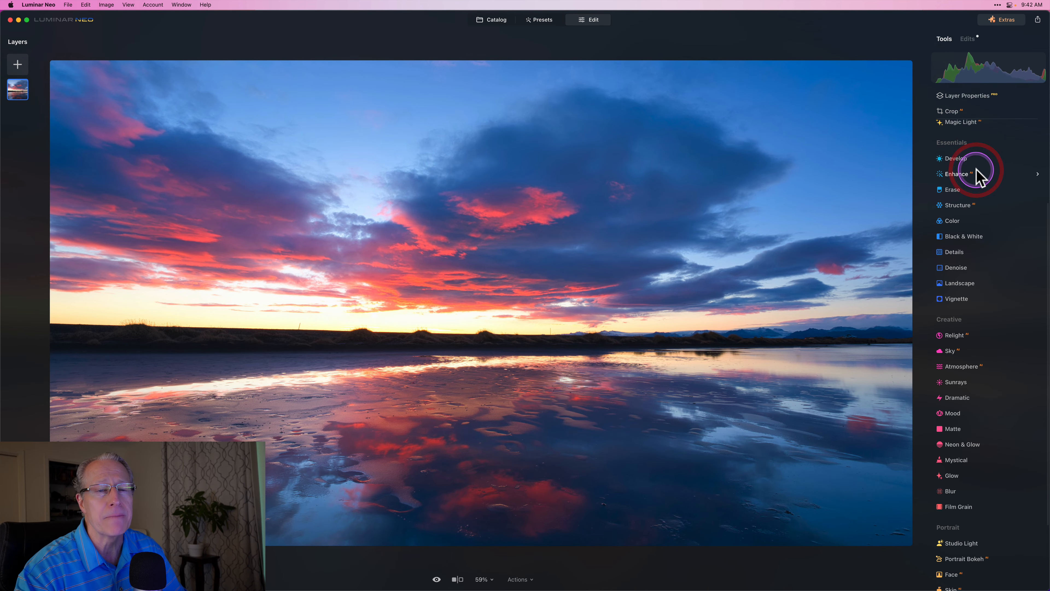
Set Saturation to 20 and Vibrance to 21 in the Color tool.
{"action": "left_click", "coordinate": [967, 221]}
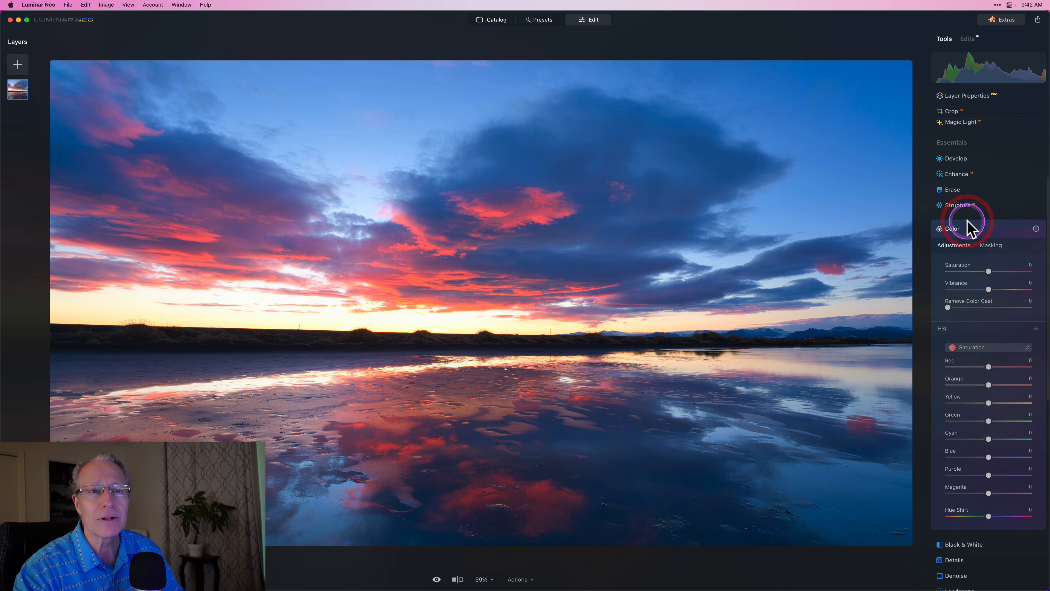
{"action": "mouse_move", "coordinate": [989, 272]}
{"action": "left_mouse_down"}
{"action": "mouse_move", "coordinate": [1000, 273]}
{"action": "mouse_move", "coordinate": [998, 288]}
{"action": "left_mouse_up"}
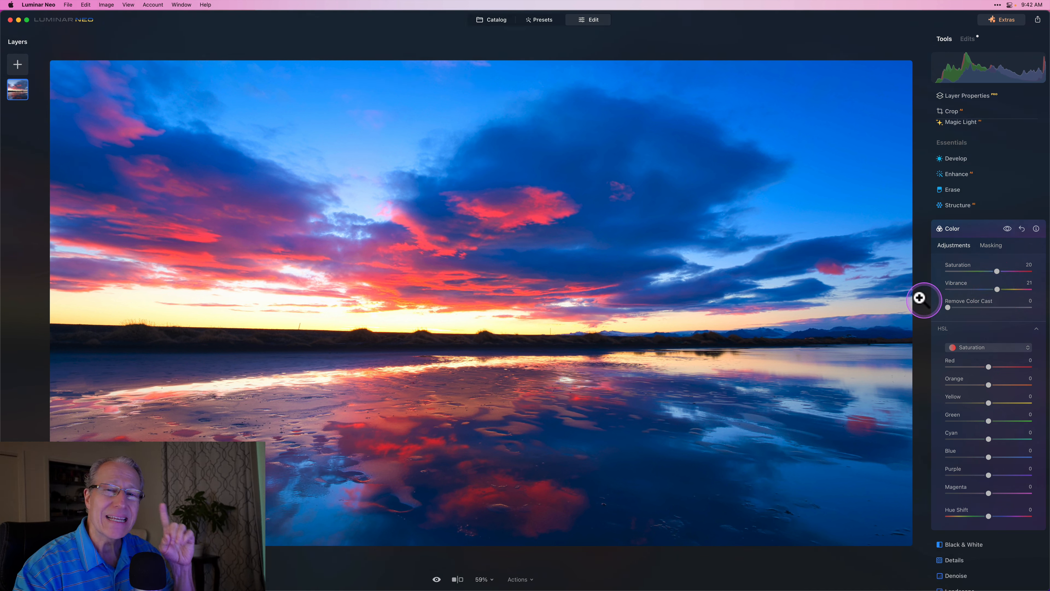
Discard all adjustments made to the photo so far.
{"action": "mouse_move", "coordinate": [488, 587]}
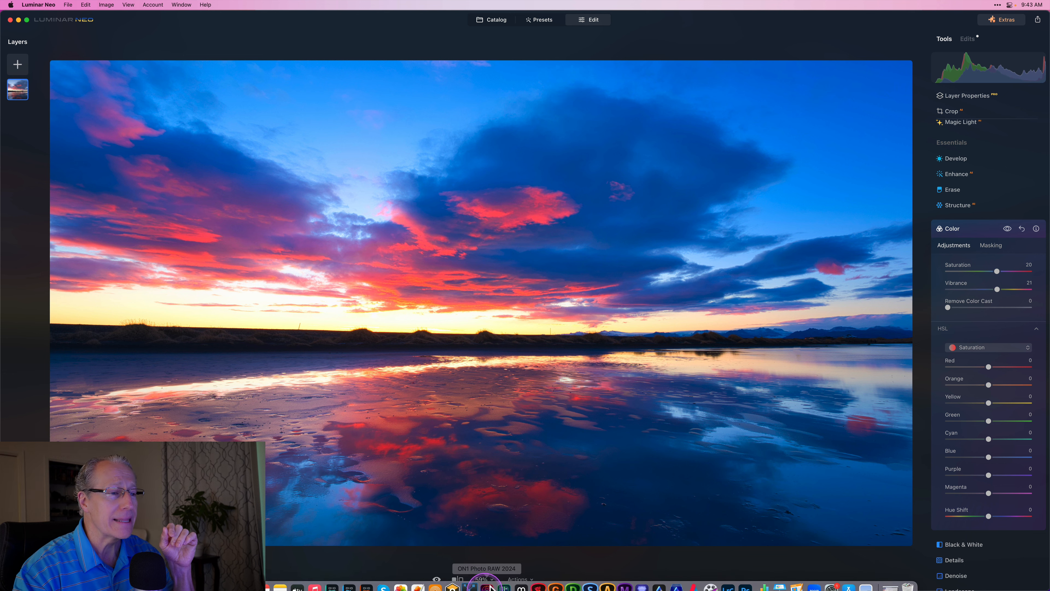
{"action": "left_click", "coordinate": [520, 578]}
{"action": "left_click", "coordinate": [529, 569]}
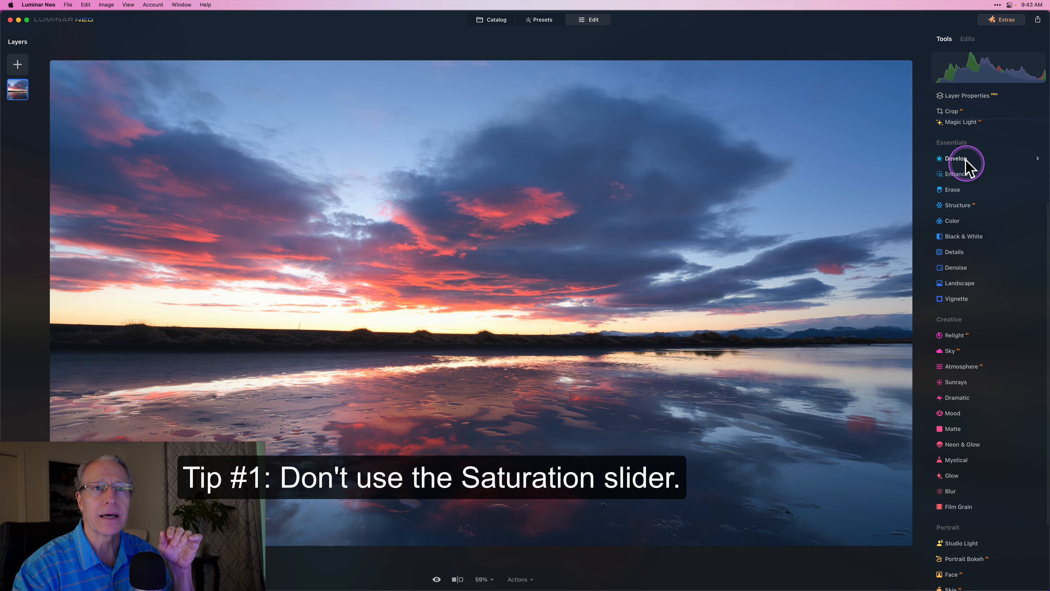
Set Vibrance to 7 in the Develop tool and leave Saturation at 0.
{"action": "left_click", "coordinate": [955, 159]}
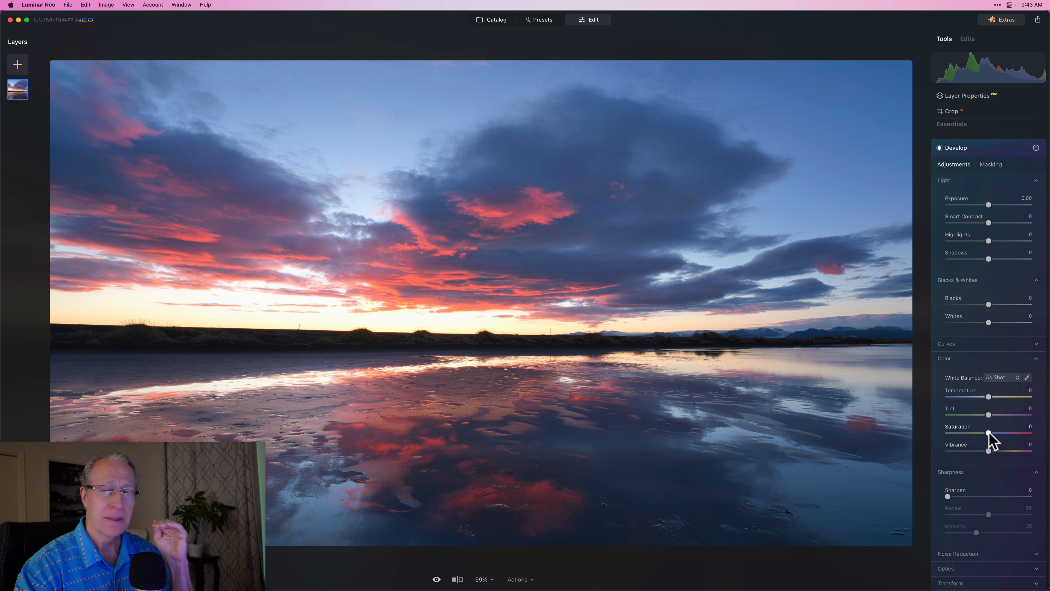
{"action": "left_click_drag", "start_coordinate": [988, 451], "coordinate": [992, 452]}
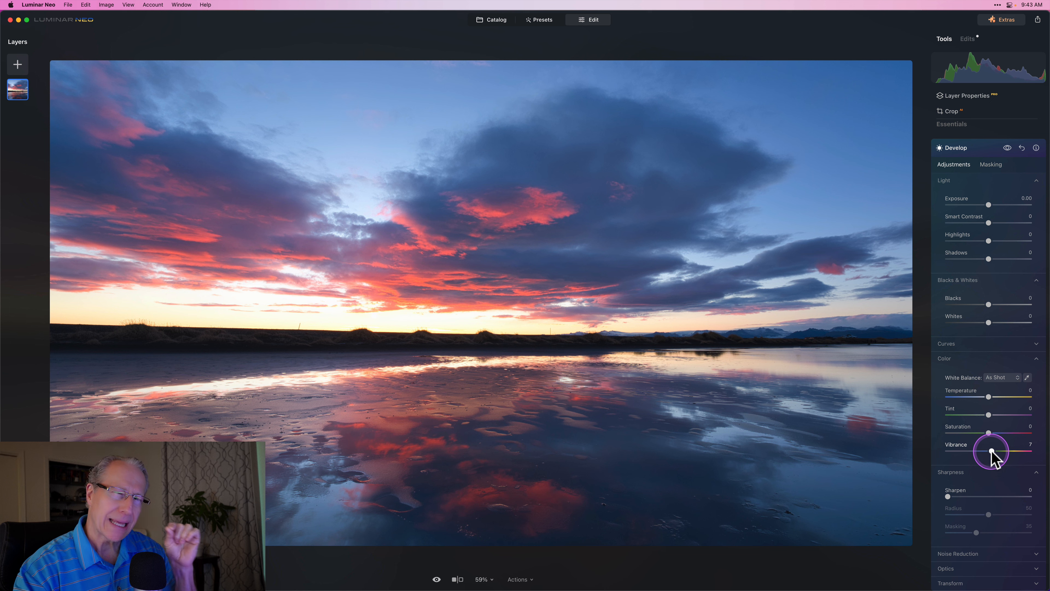
{"action": "left_click", "coordinate": [988, 432]}
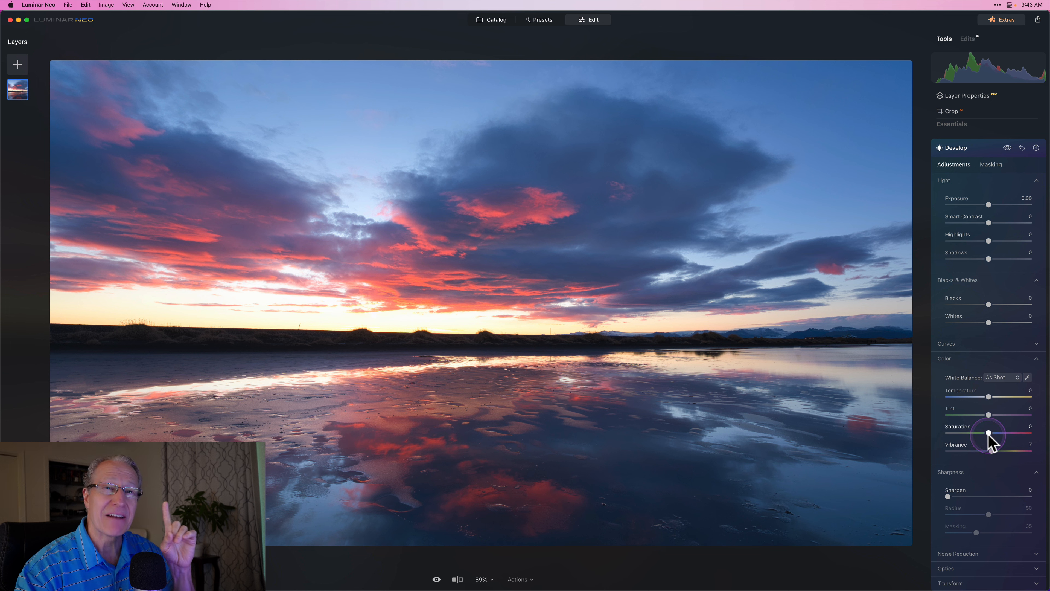
{"action": "left_click", "coordinate": [981, 149]}
Try small Saturation and Vibrance increases in the Color tool, resetting both to 0.
{"action": "left_click", "coordinate": [958, 205]}
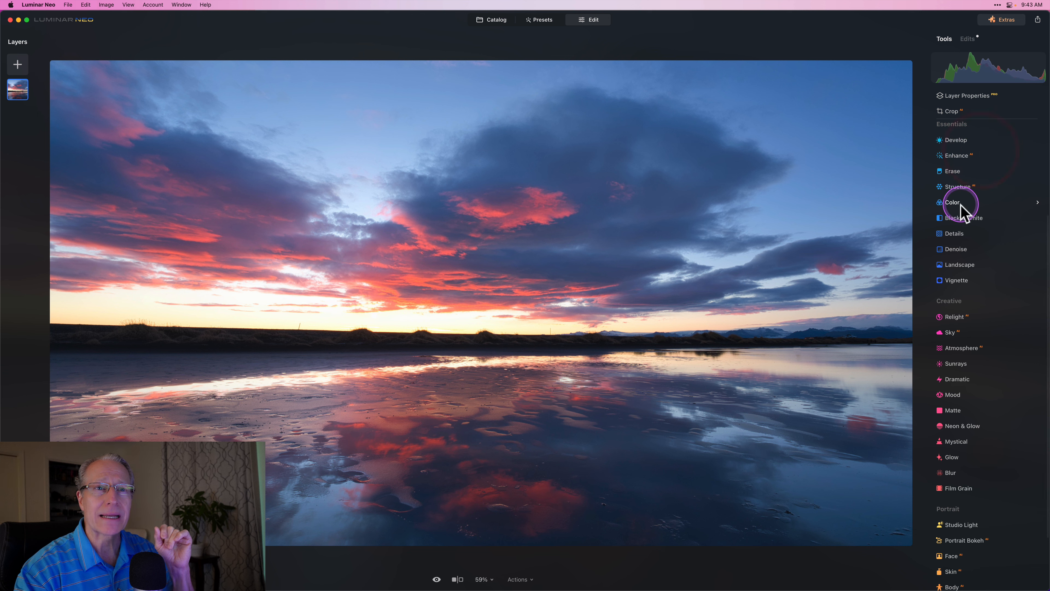
{"action": "left_click", "coordinate": [990, 253]}
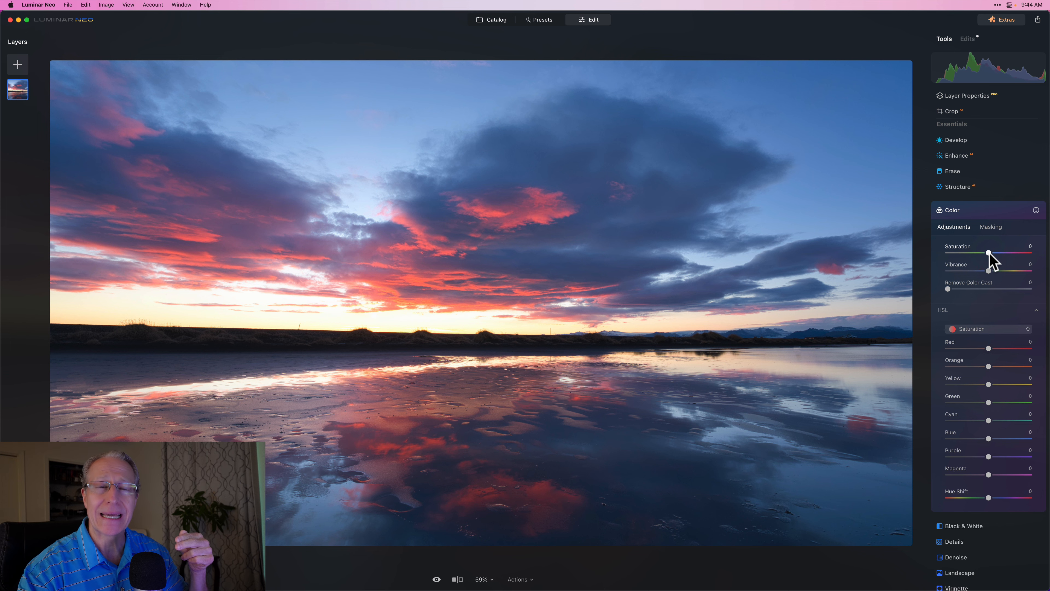
{"action": "left_click", "coordinate": [989, 253]}
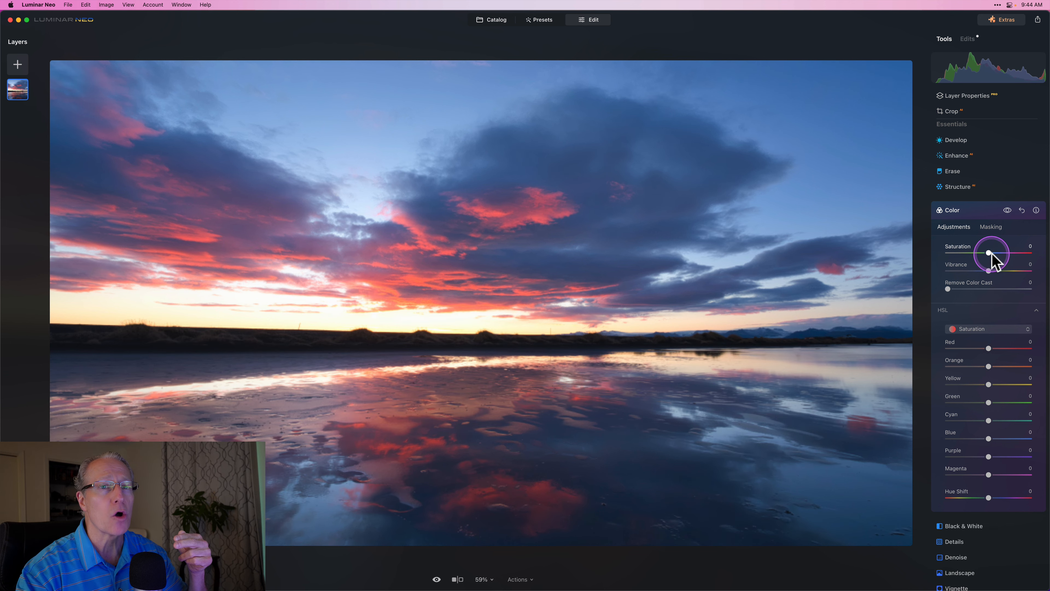
{"action": "left_click_drag", "start_coordinate": [991, 256], "coordinate": [994, 255]}
{"action": "double_click", "coordinate": [994, 253]}
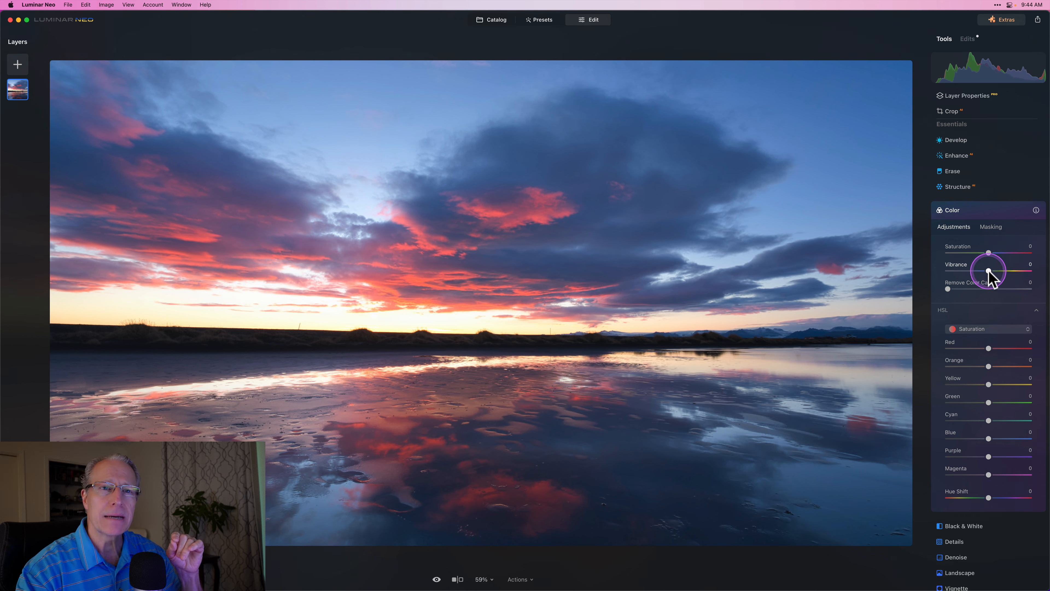
{"action": "left_click_drag", "start_coordinate": [989, 271], "coordinate": [991, 271]}
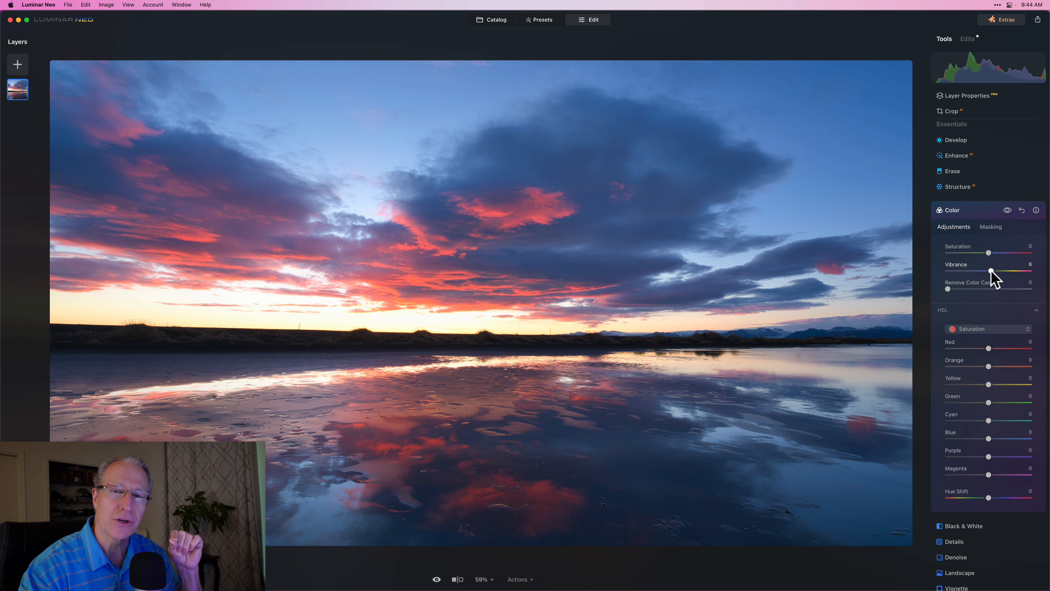
{"action": "left_click_drag", "start_coordinate": [991, 272], "coordinate": [990, 272]}
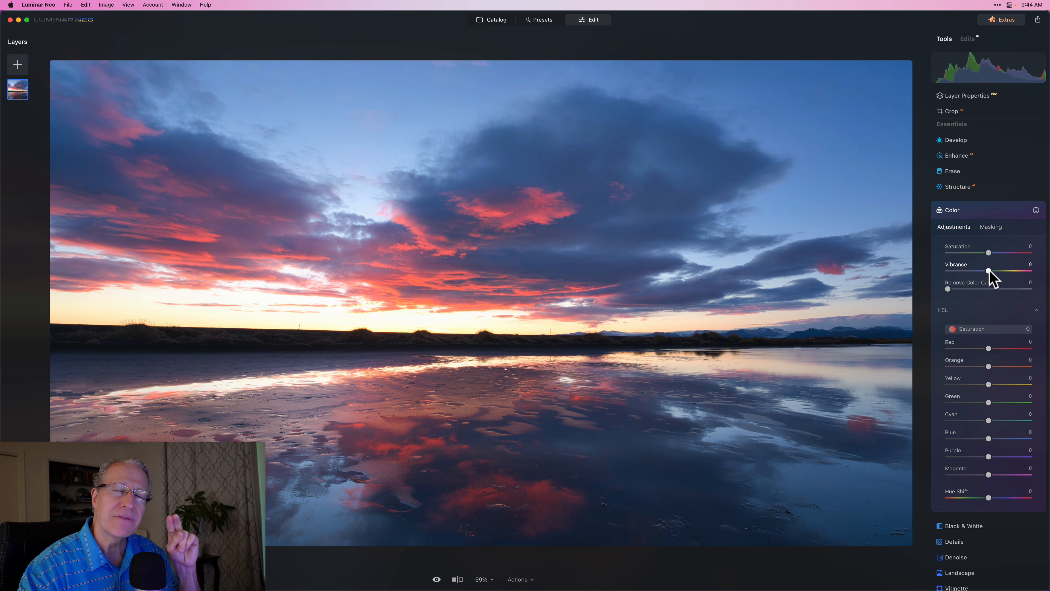
Review the modes offered in the Color tool's HSL section and keep Saturation selected.
{"action": "scroll", "coordinate": [989, 269], "scroll_direction": "down", "scroll_amount": 2}
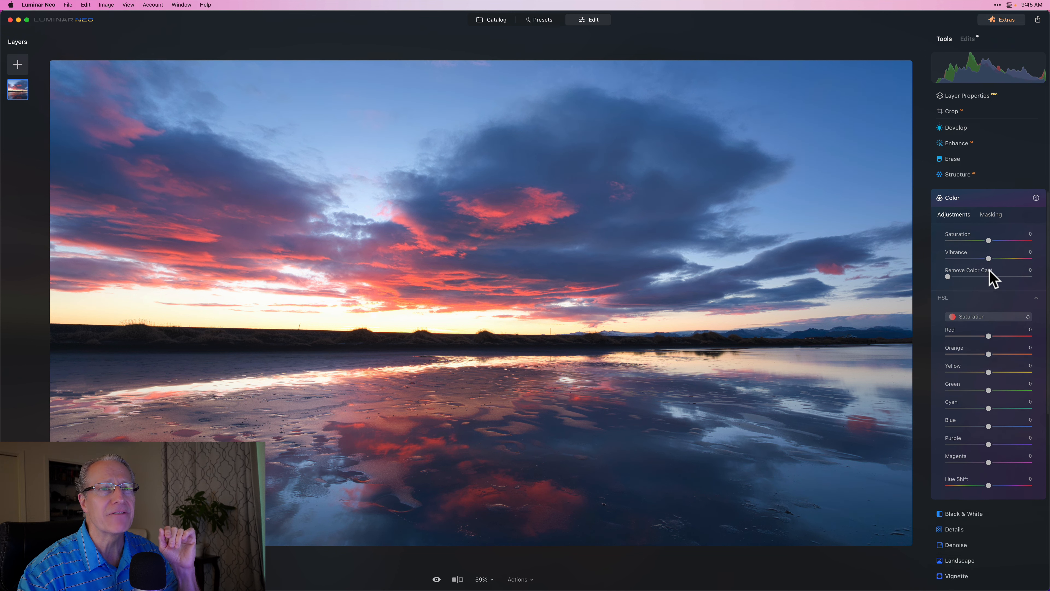
{"action": "scroll", "coordinate": [989, 277], "scroll_direction": "down", "scroll_amount": 2}
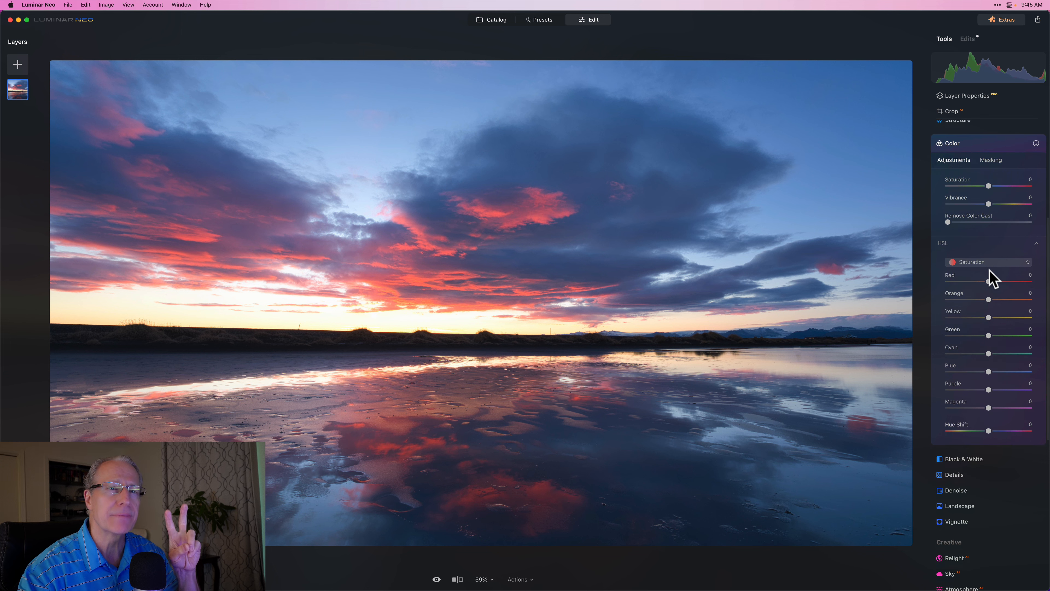
{"action": "left_click_drag", "start_coordinate": [990, 273], "coordinate": [990, 238]}
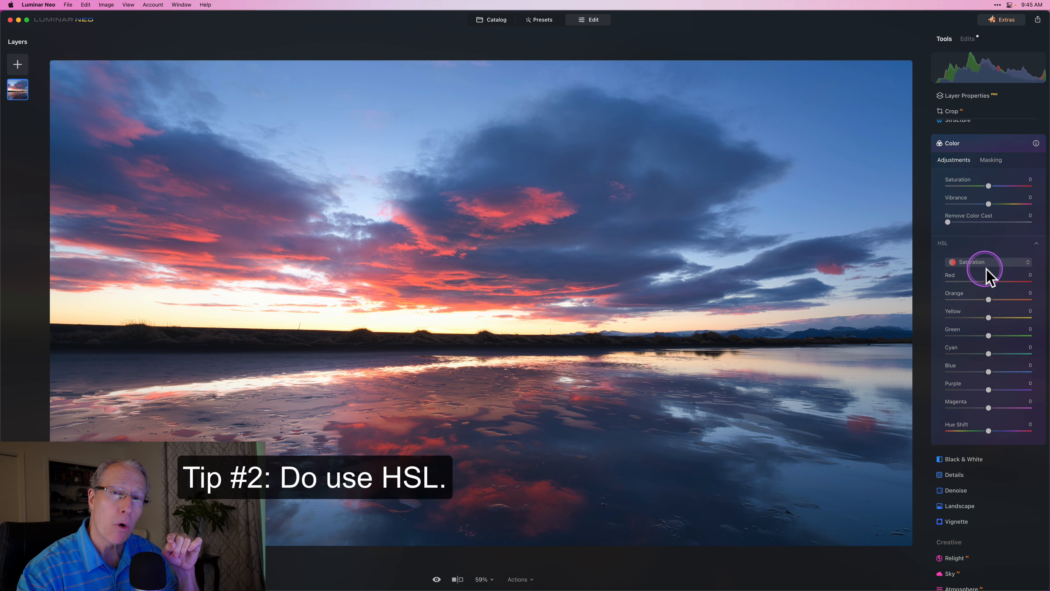
{"action": "left_click", "coordinate": [969, 246]}
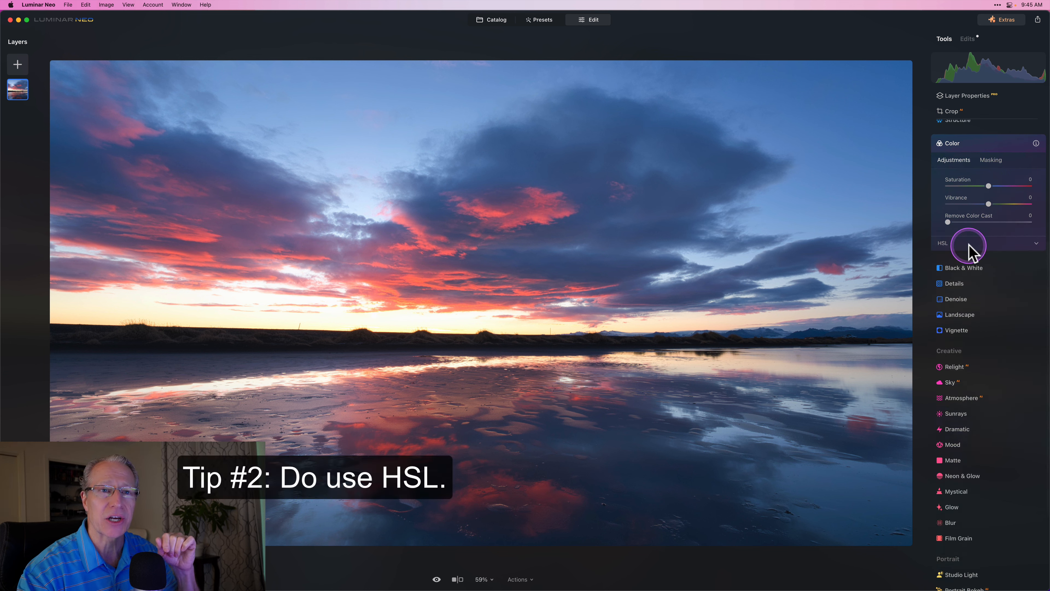
{"action": "left_click", "coordinate": [995, 247]}
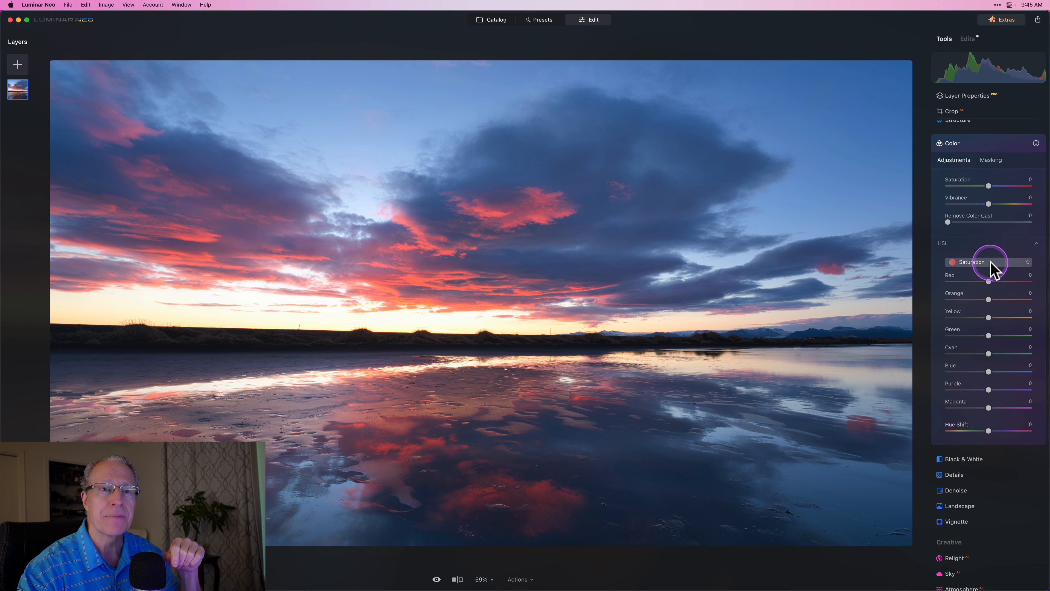
{"action": "left_click", "coordinate": [991, 262]}
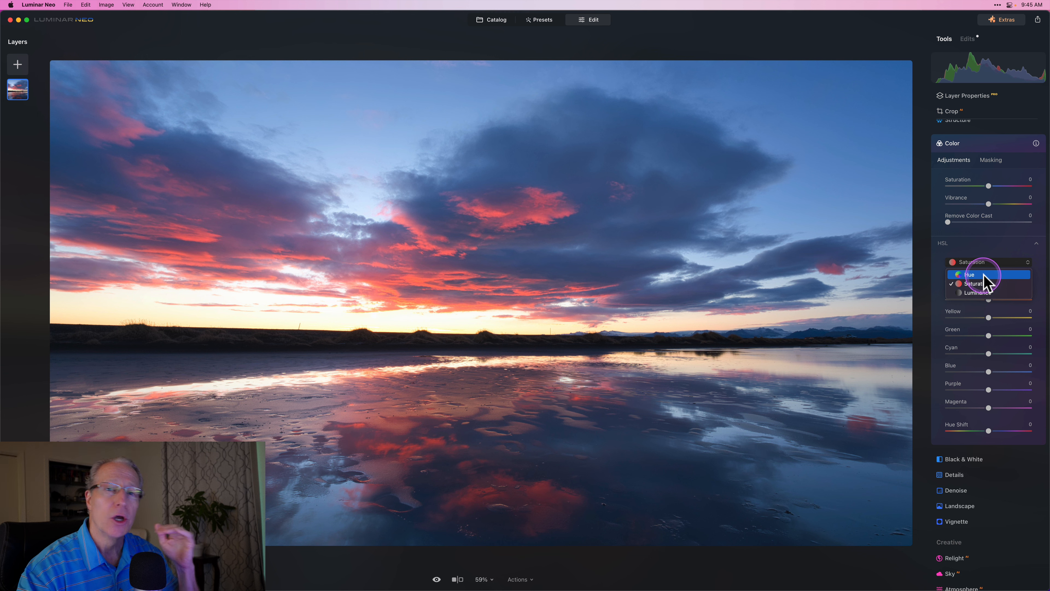
{"action": "left_click", "coordinate": [984, 285]}
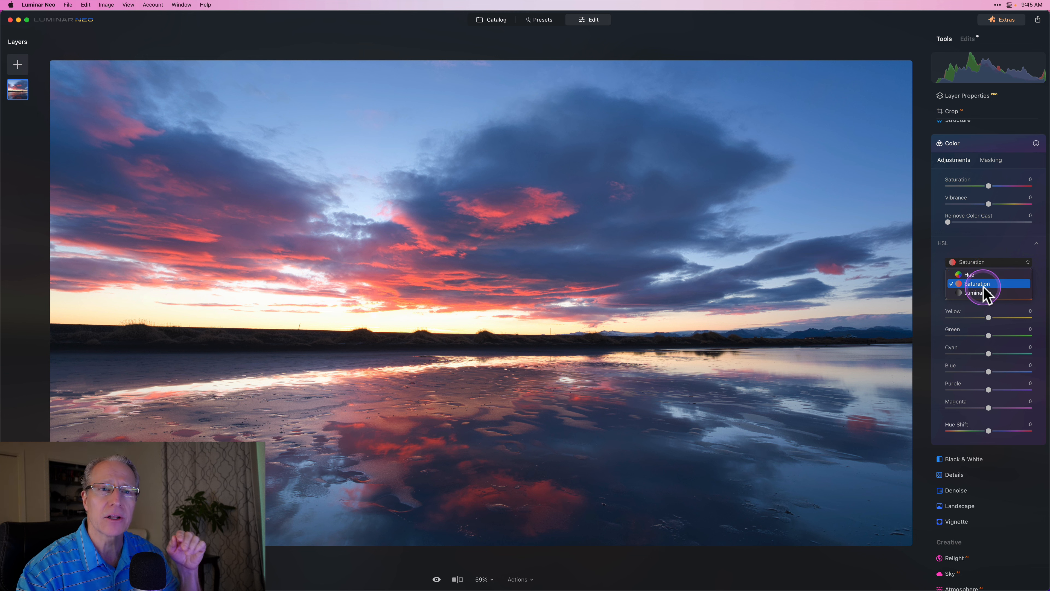
{"action": "left_click_drag", "start_coordinate": [983, 286], "coordinate": [982, 285]}
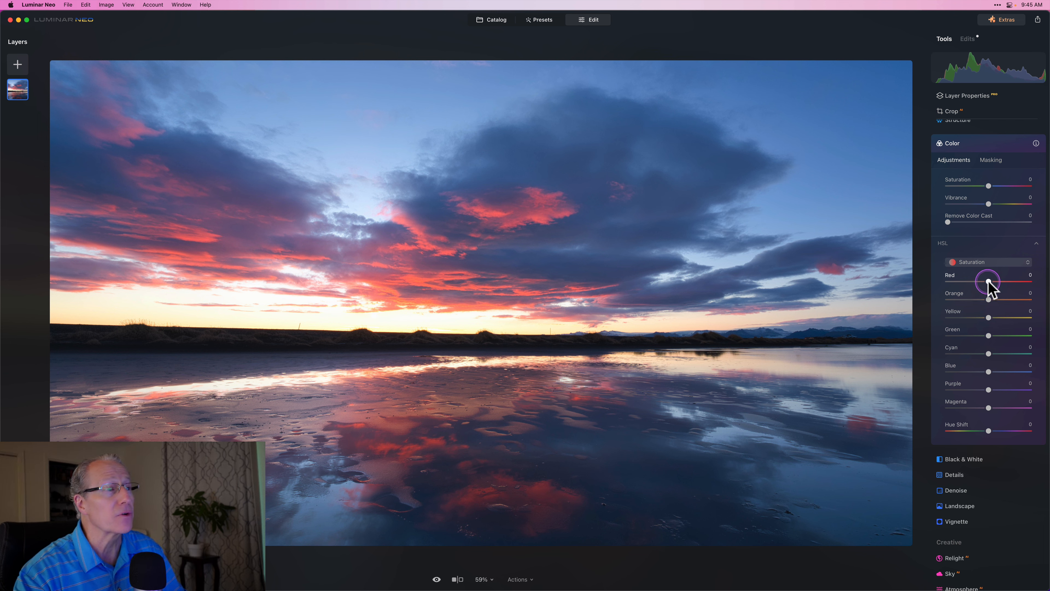
Try HSL red saturation at 14 and at -77, and reset it to 0.
{"action": "left_click_drag", "start_coordinate": [989, 281], "coordinate": [994, 281]}
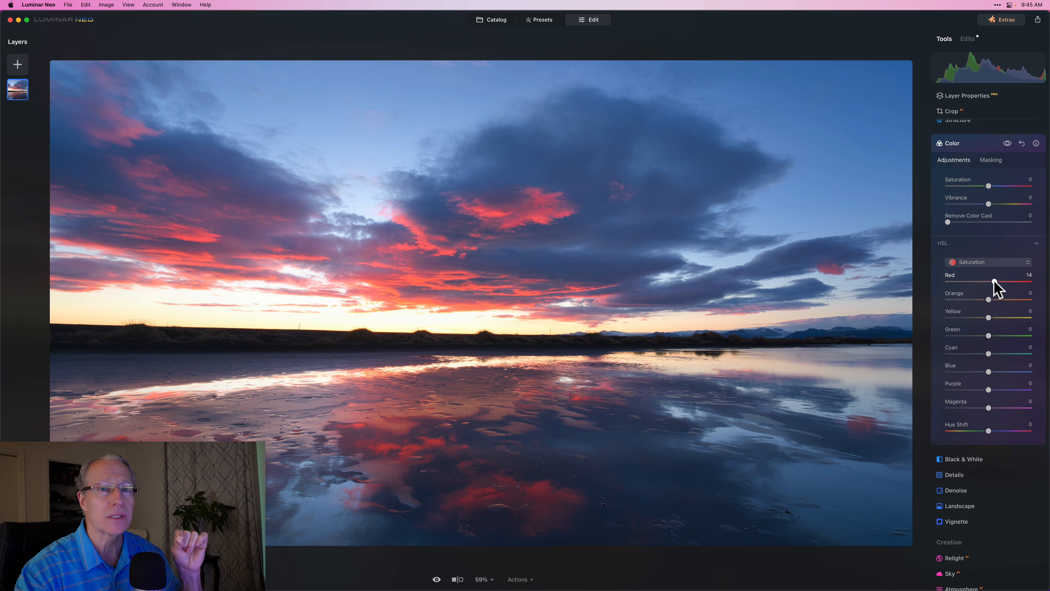
{"action": "left_click_drag", "start_coordinate": [994, 281], "coordinate": [956, 281]}
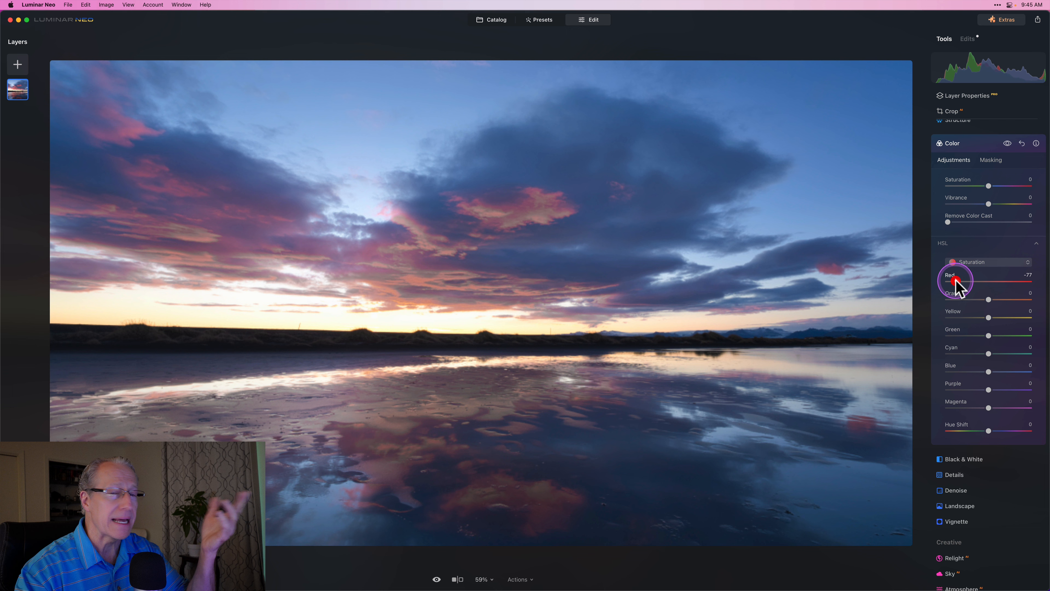
{"action": "double_click", "coordinate": [955, 282]}
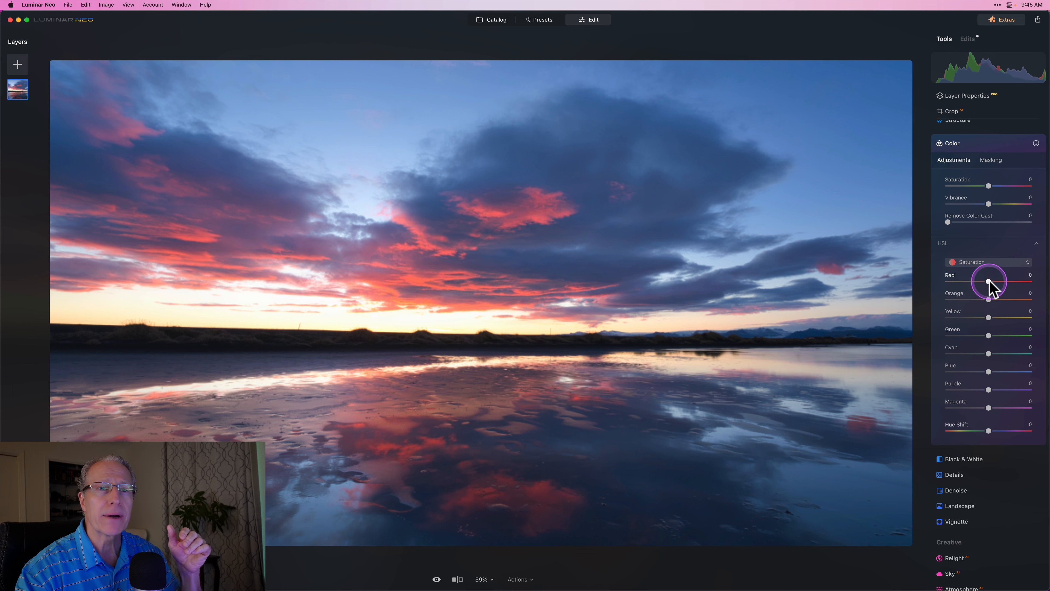
Set the HSL red saturation to 11 in the Color tool.
{"action": "left_click_drag", "start_coordinate": [989, 281], "coordinate": [996, 290]}
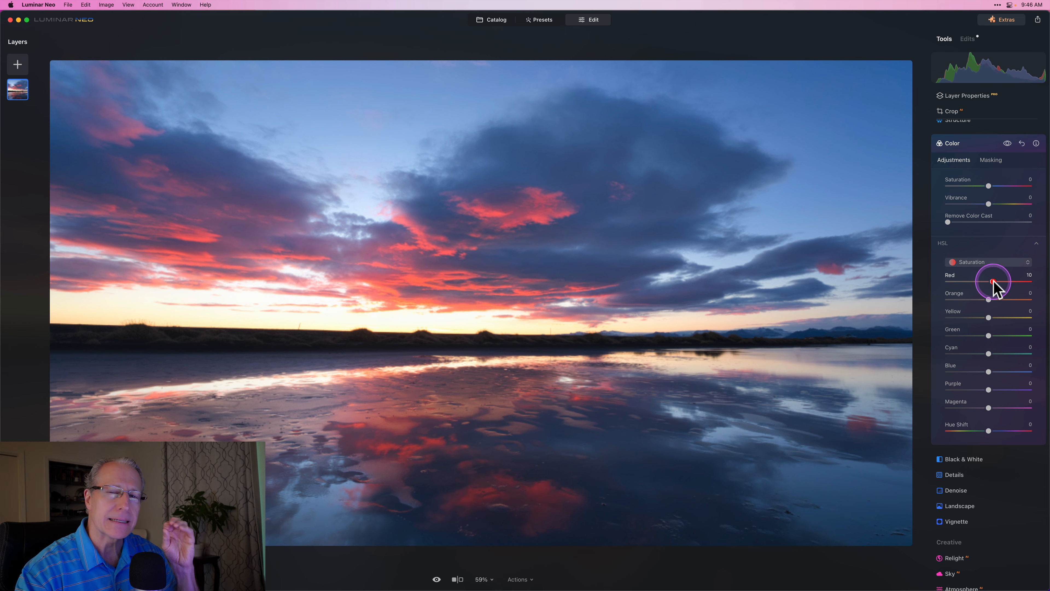
{"action": "left_click", "coordinate": [993, 282]}
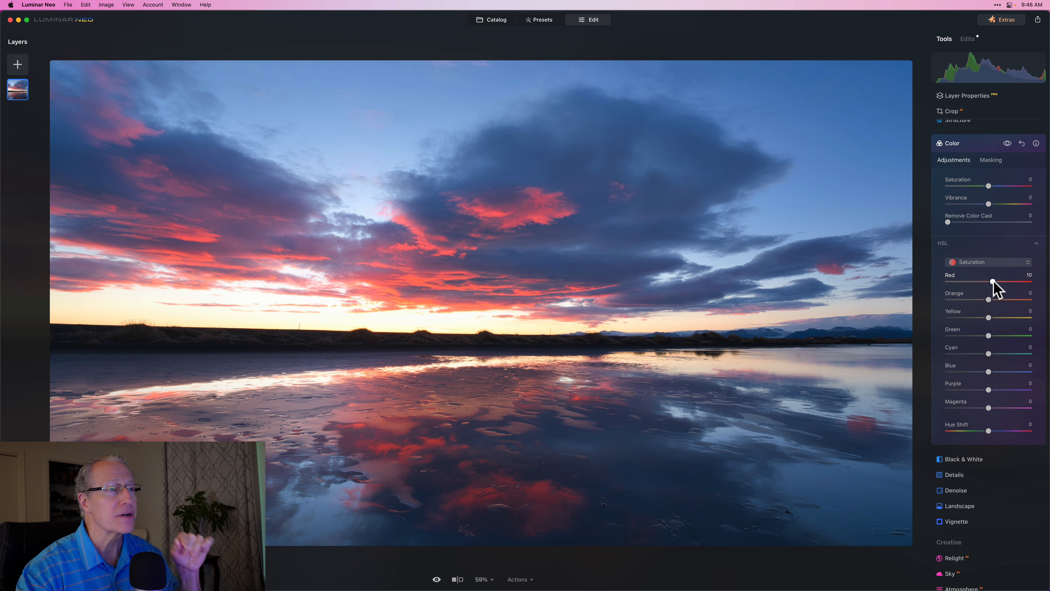
{"action": "left_click_drag", "start_coordinate": [994, 282], "coordinate": [993, 283]}
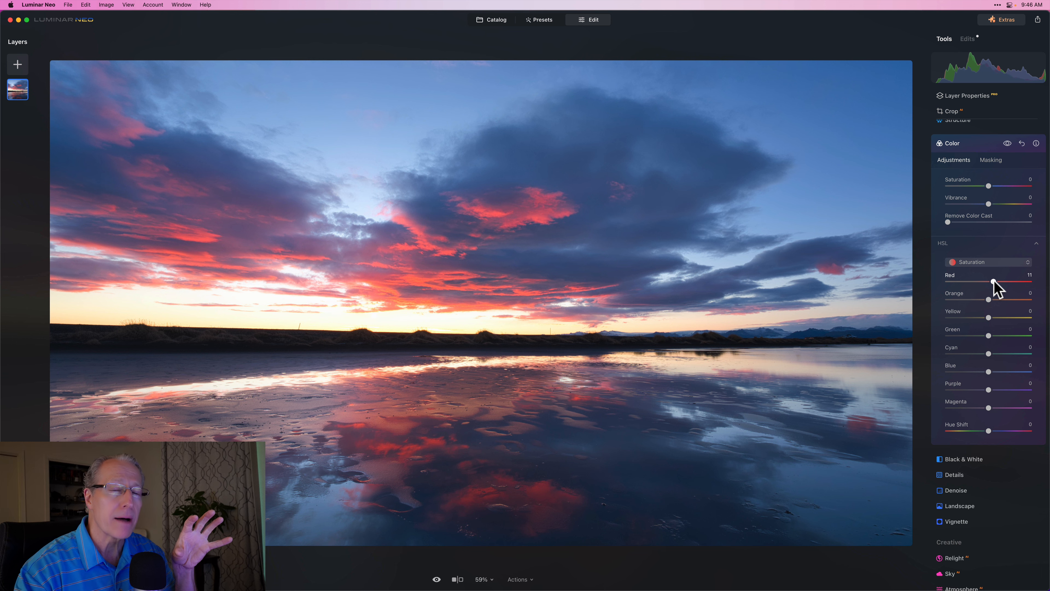
Raise the HSL blue saturation slightly above 0 in the Color tool.
{"action": "left_click", "coordinate": [989, 372]}
{"action": "mouse_move", "coordinate": [987, 372]}
{"action": "left_mouse_down"}
{"action": "mouse_move", "coordinate": [1000, 372]}
{"action": "mouse_move", "coordinate": [987, 372]}
{"action": "left_mouse_up"}
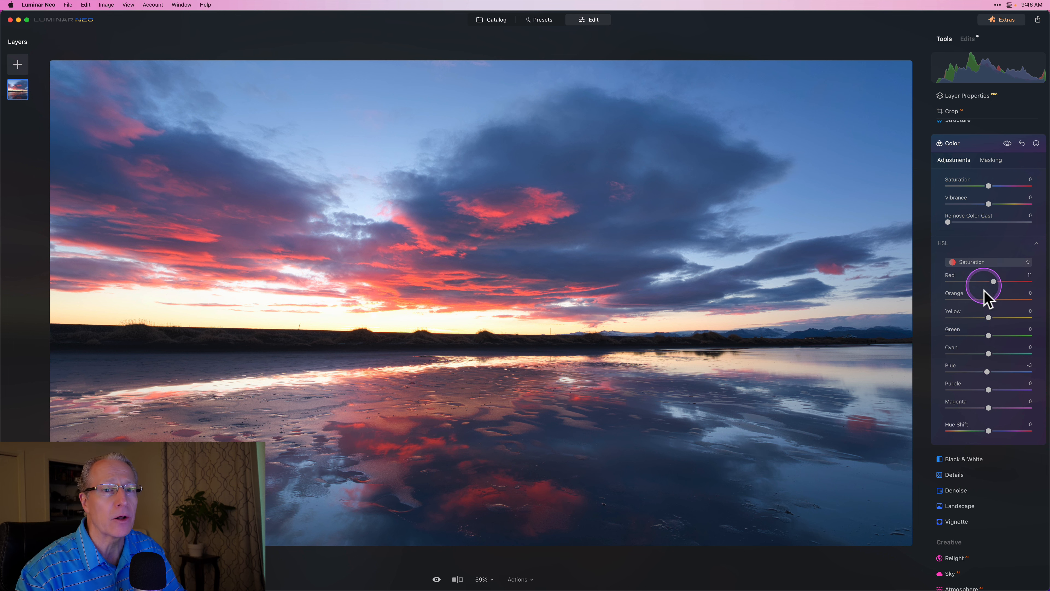
{"action": "left_click_drag", "start_coordinate": [987, 372], "coordinate": [993, 372]}
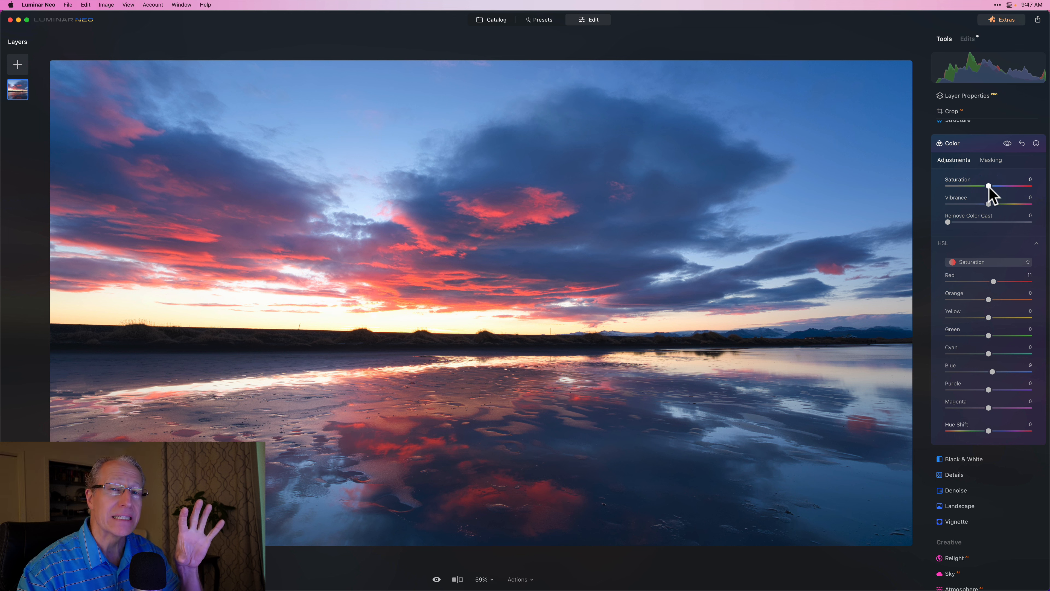
Set the HSL saturation to 15 for red and 7 for blue in the Color tool.
{"action": "left_click", "coordinate": [993, 282]}
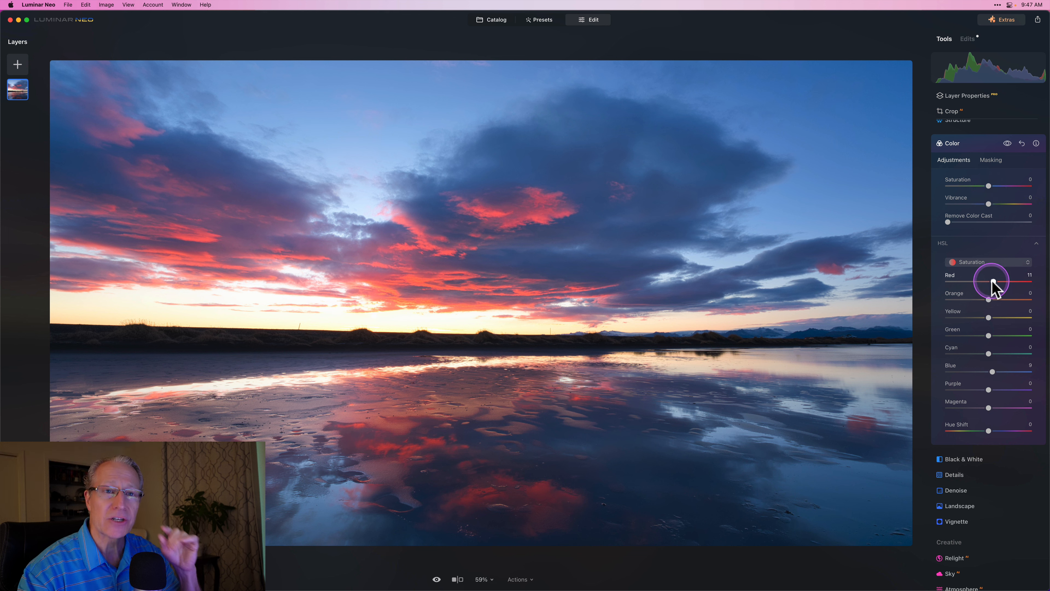
{"action": "left_click", "coordinate": [993, 374]}
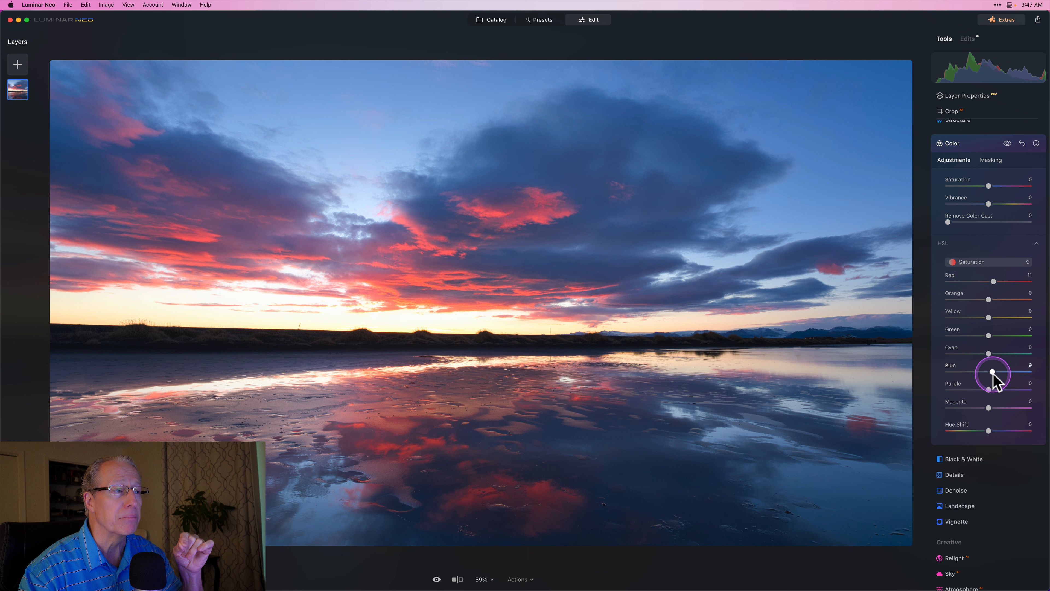
{"action": "left_click", "coordinate": [998, 281]}
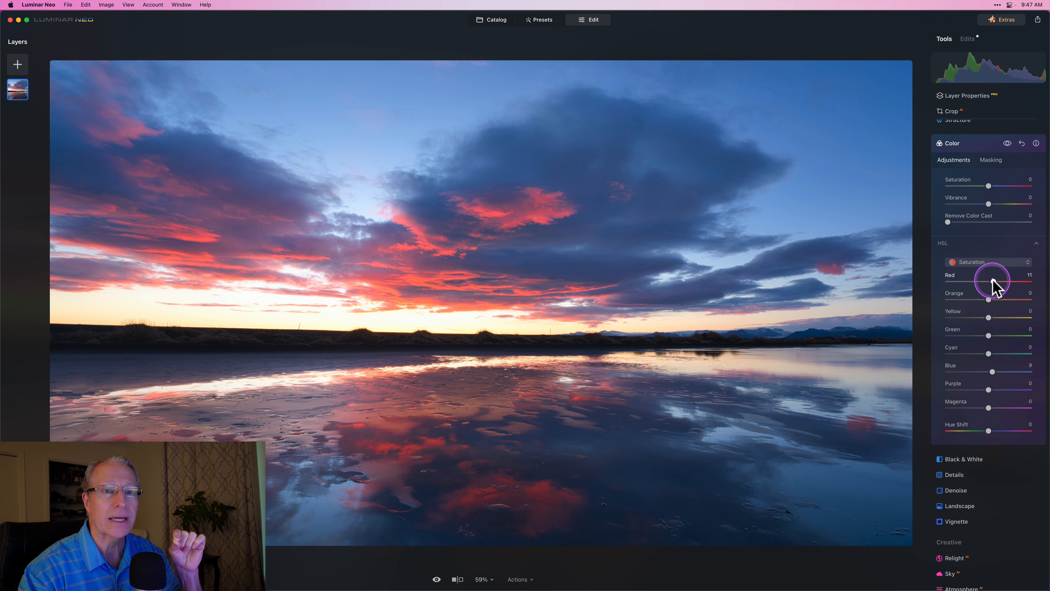
{"action": "left_click_drag", "start_coordinate": [992, 283], "coordinate": [996, 285]}
{"action": "left_click_drag", "start_coordinate": [992, 371], "coordinate": [991, 371]}
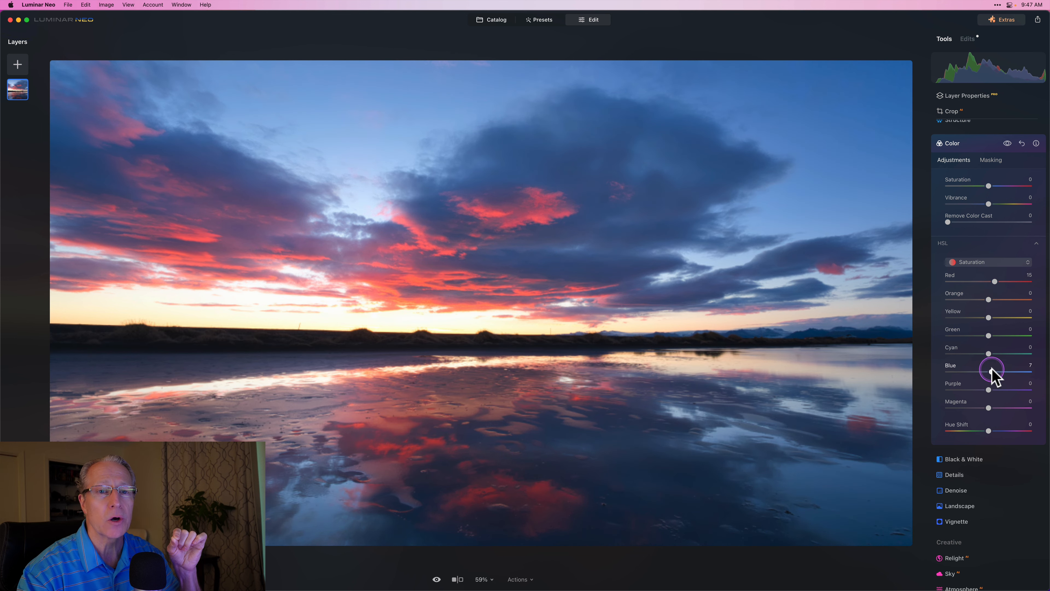
{"action": "left_click", "coordinate": [991, 370]}
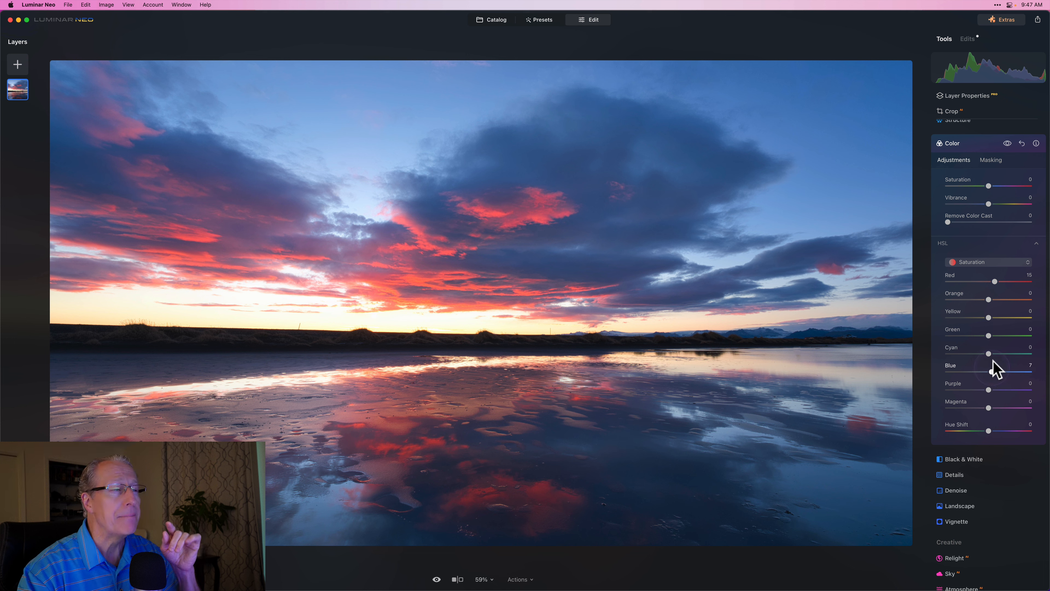
Switch the Color tool's HSL section to Luminance, raising red slightly above 0 and lowering blue slightly below 0.
{"action": "left_click", "coordinate": [989, 262]}
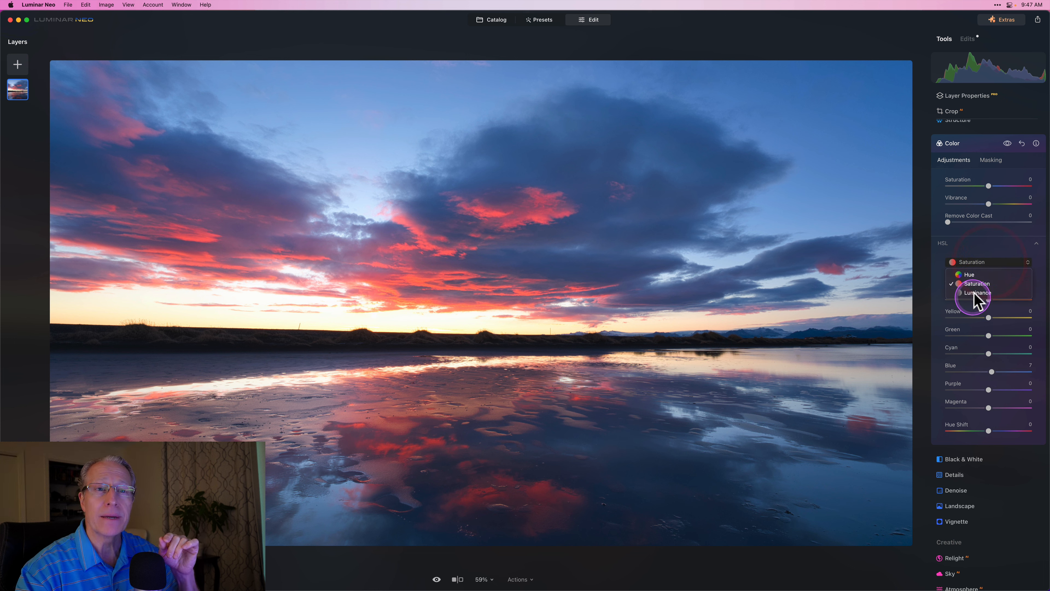
{"action": "left_click", "coordinate": [976, 292]}
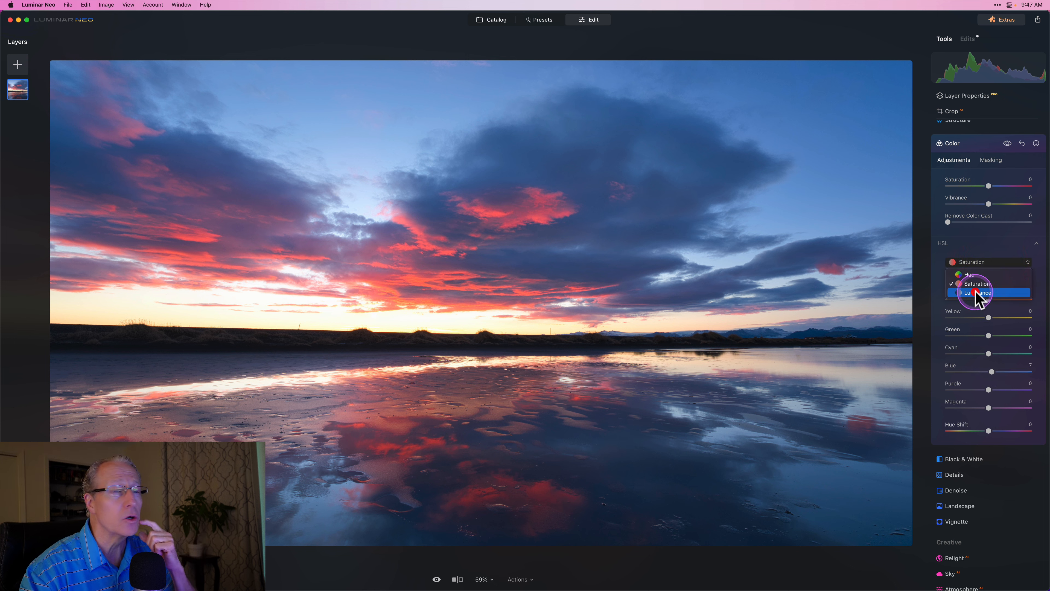
{"action": "left_click_drag", "start_coordinate": [988, 281], "coordinate": [990, 285]}
{"action": "left_click", "coordinate": [981, 369]}
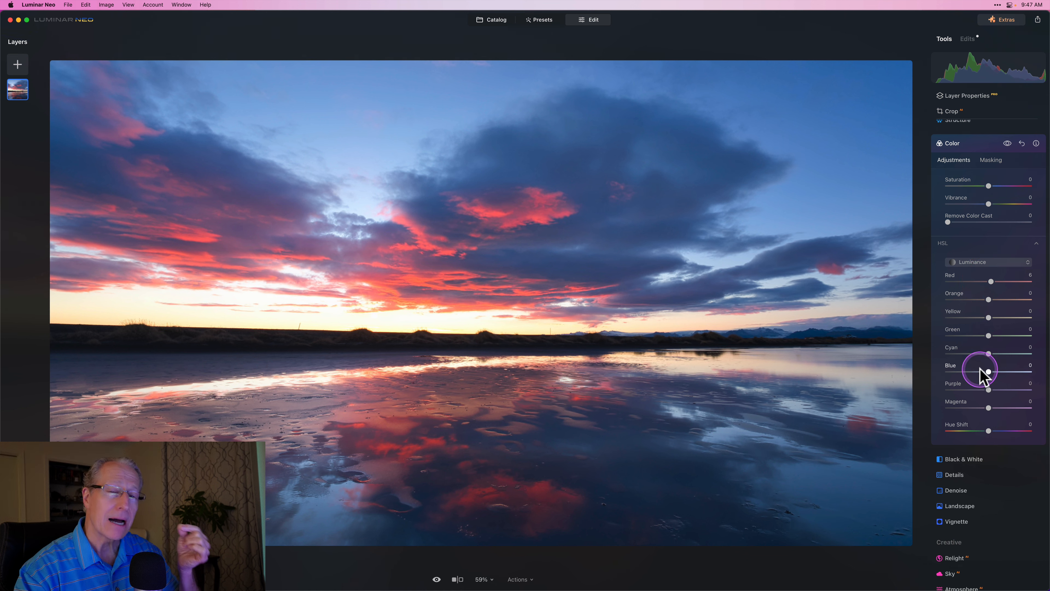
{"action": "left_click_drag", "start_coordinate": [987, 373], "coordinate": [984, 373]}
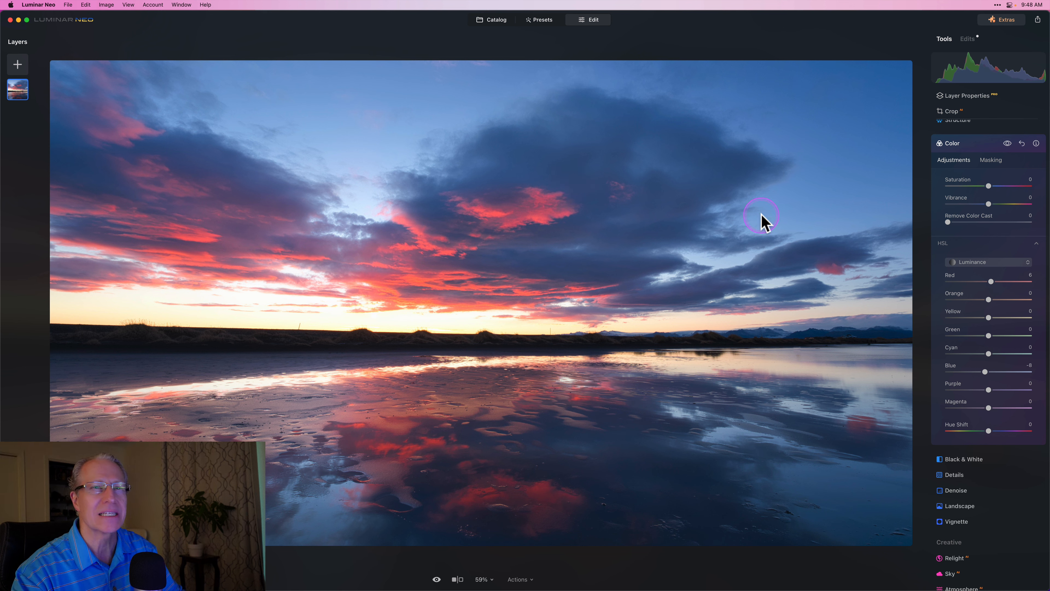
Compare the photo with and without the Color tool's adjustments.
{"action": "left_click", "coordinate": [1007, 144]}
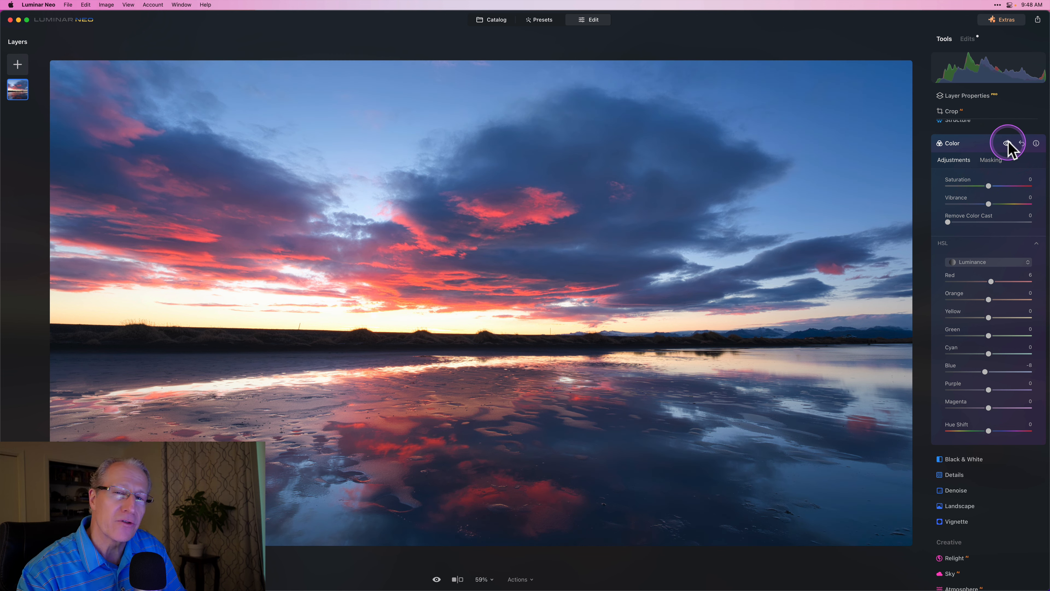
{"action": "left_click", "coordinate": [984, 142]}
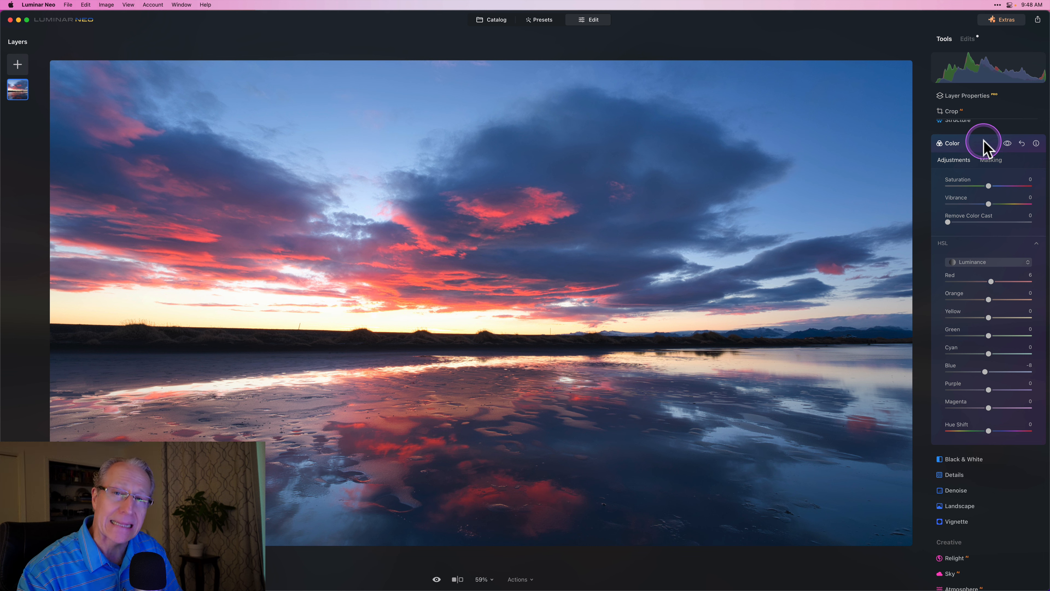
{"action": "left_click", "coordinate": [981, 142]}
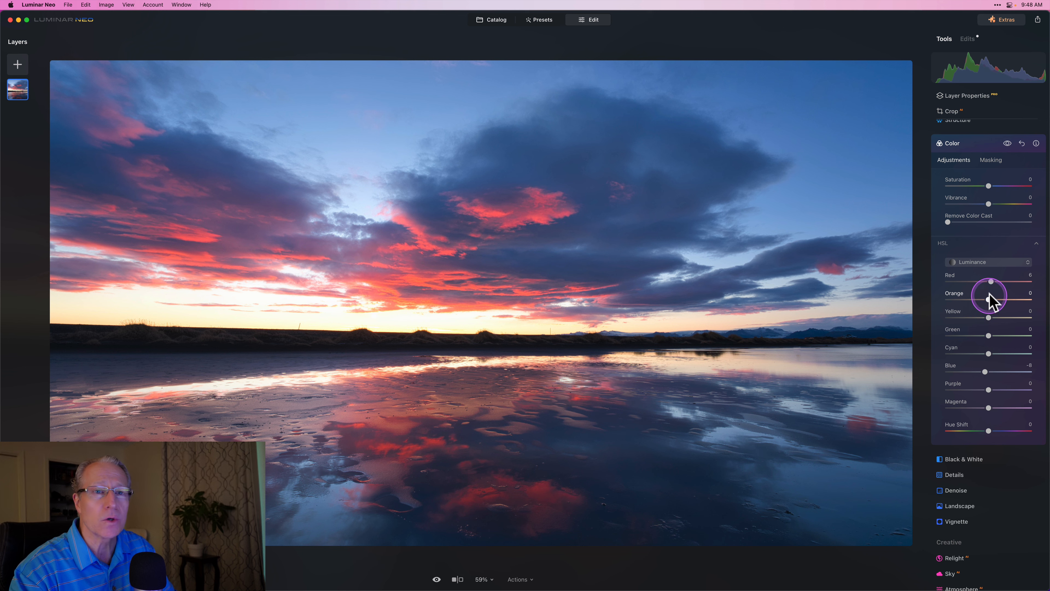
Switch HSL back to Saturation and try orange at 92, yellow at 72 and magenta at 59.
{"action": "left_click", "coordinate": [988, 263]}
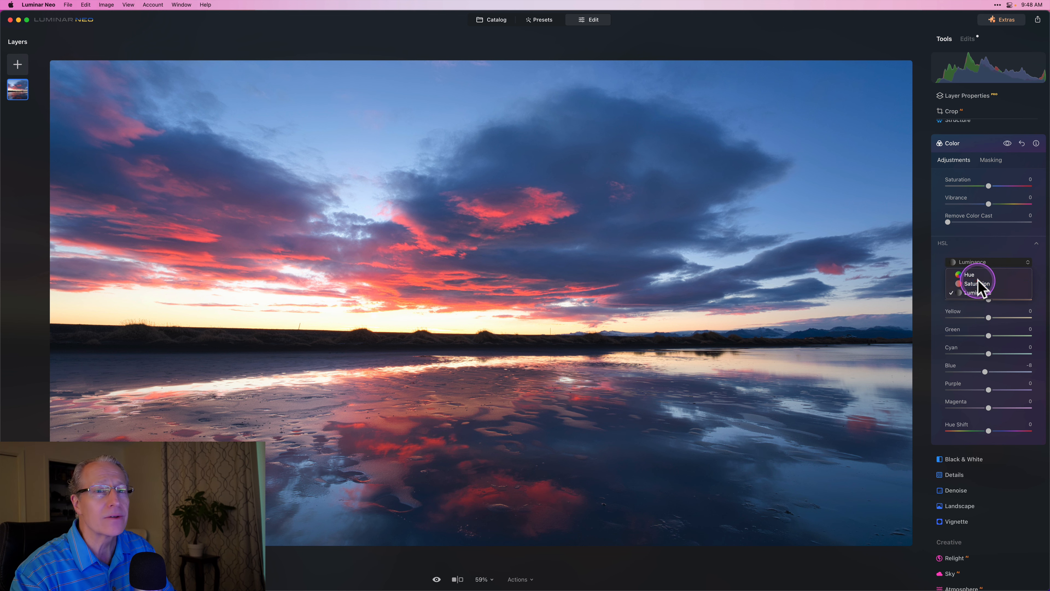
{"action": "left_click", "coordinate": [980, 286]}
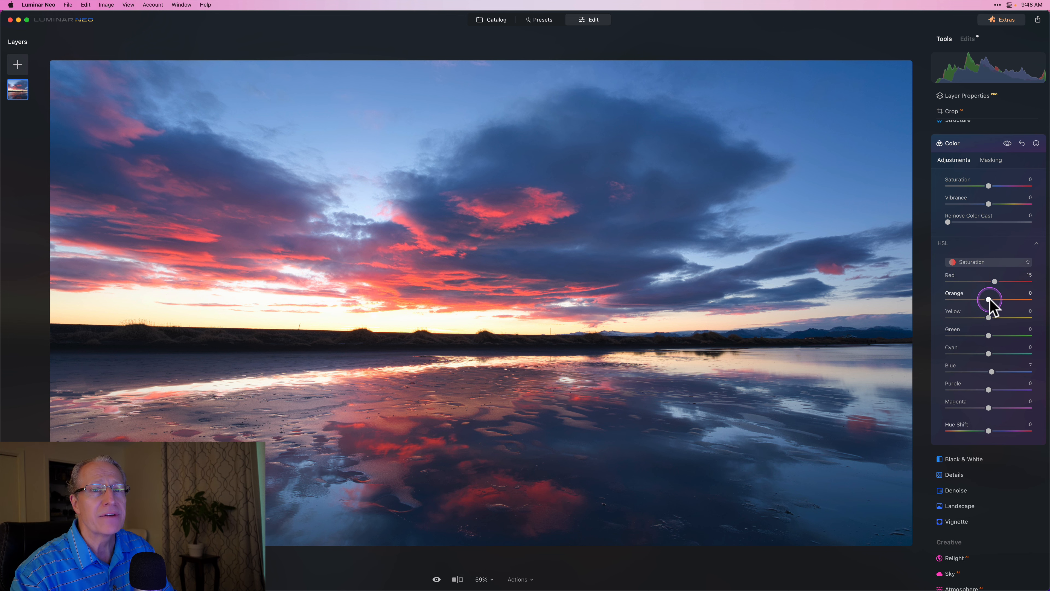
{"action": "left_click_drag", "start_coordinate": [988, 300], "coordinate": [1026, 298]}
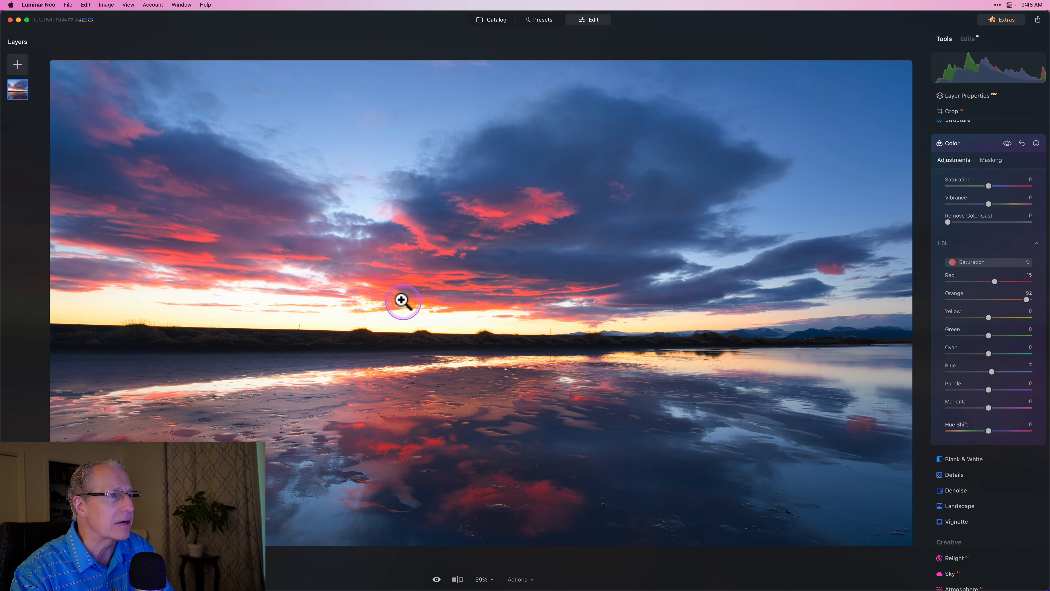
{"action": "left_click_drag", "start_coordinate": [989, 317], "coordinate": [1017, 317]}
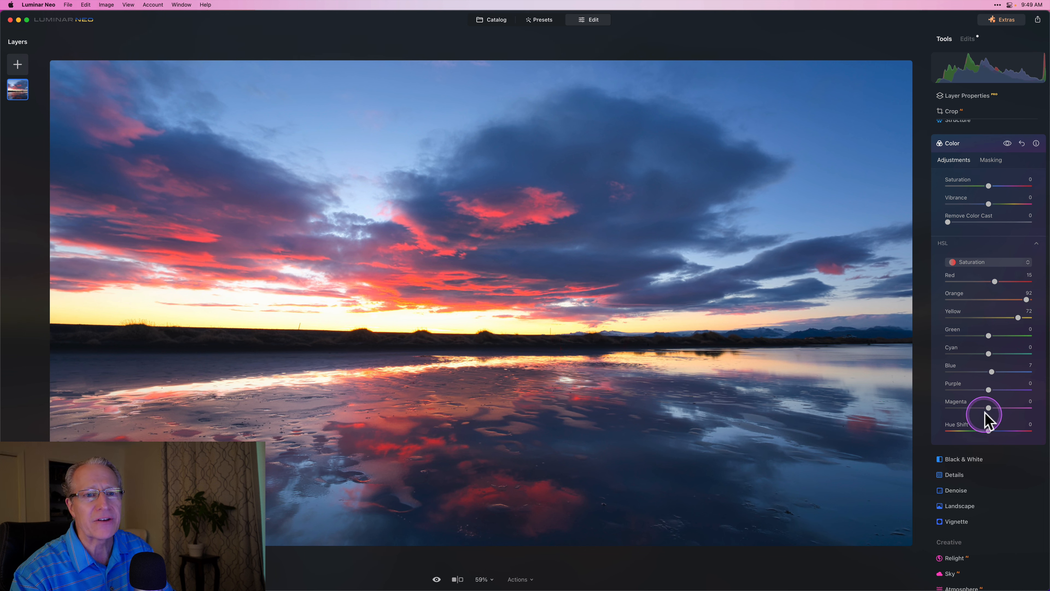
{"action": "left_click_drag", "start_coordinate": [989, 408], "coordinate": [1013, 408]}
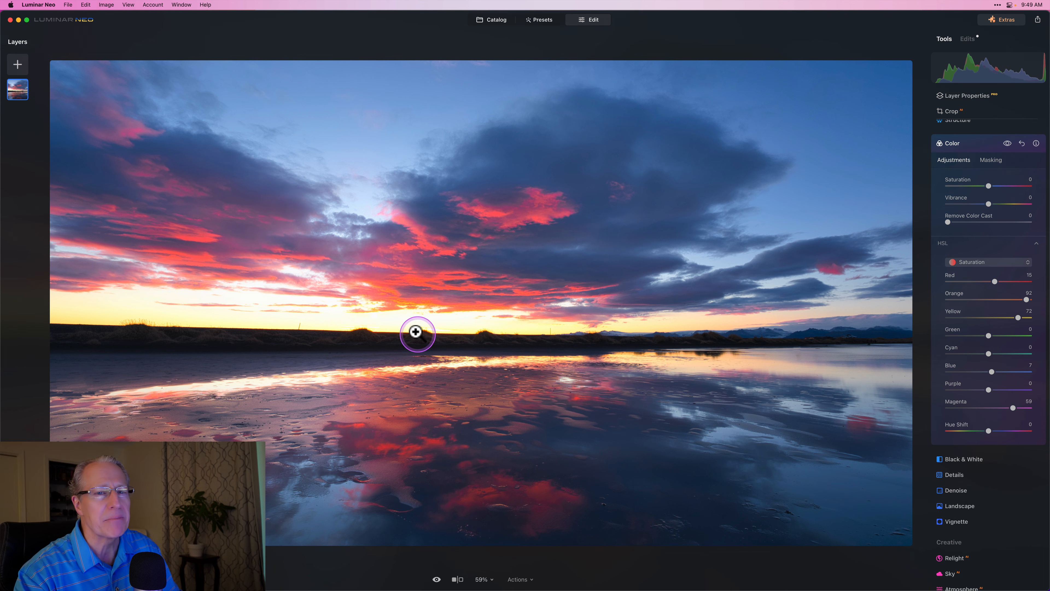
Reset the HSL saturation of magenta, yellow and orange to 0.
{"action": "double_click", "coordinate": [1012, 408]}
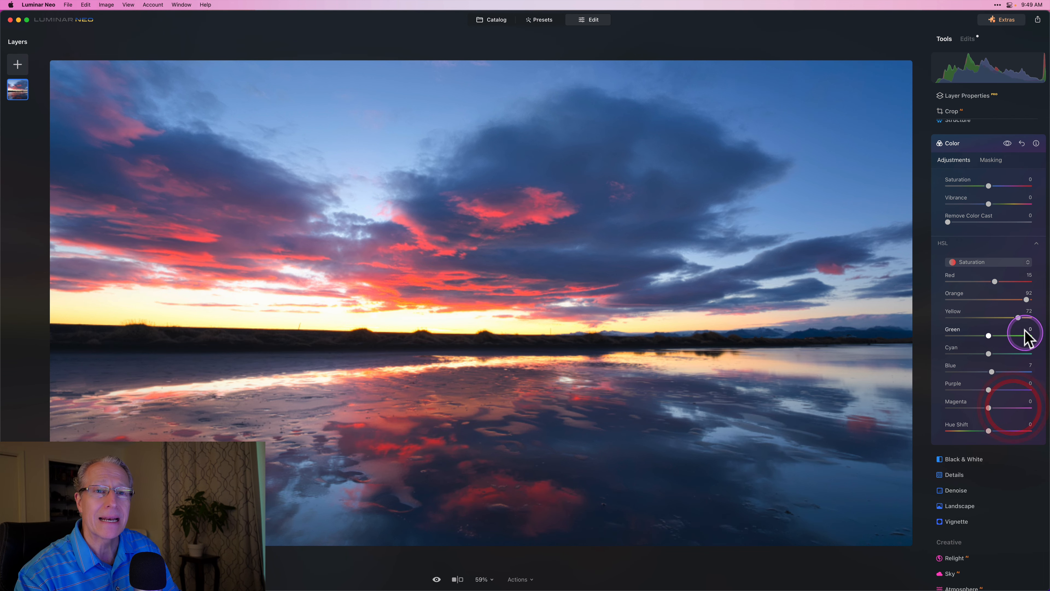
{"action": "double_click", "coordinate": [1018, 318]}
{"action": "double_click", "coordinate": [1026, 299]}
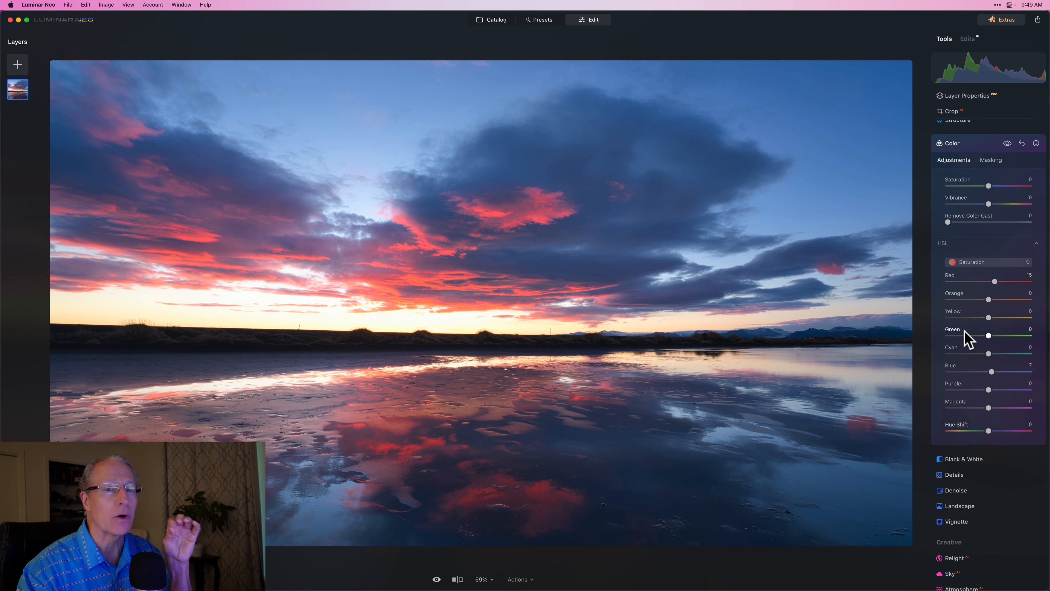
{"action": "left_click", "coordinate": [973, 330]}
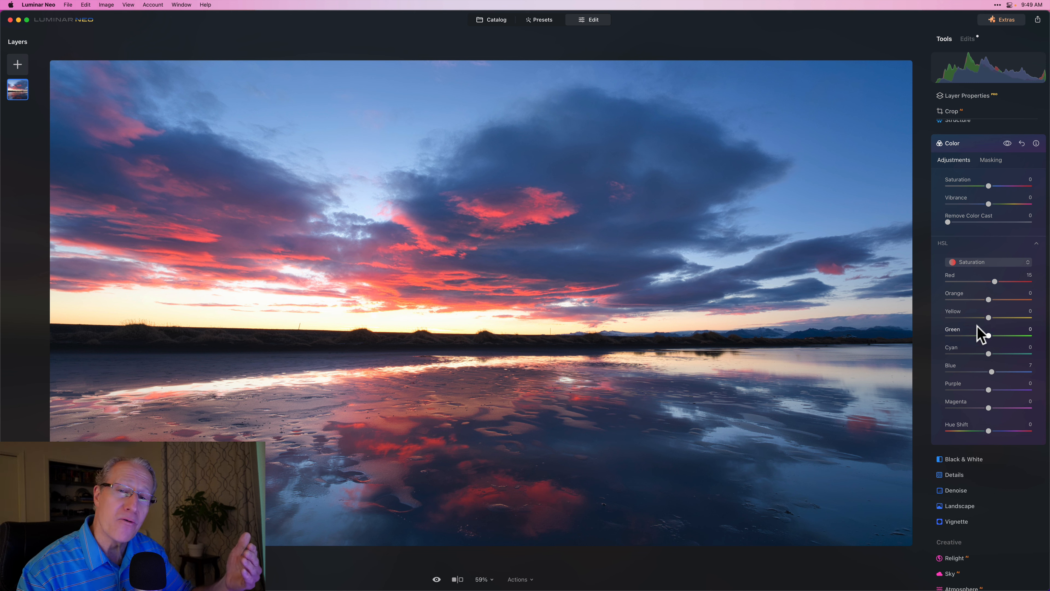
Close the Color tool and compare the edited photo with the original.
{"action": "left_click", "coordinate": [981, 145]}
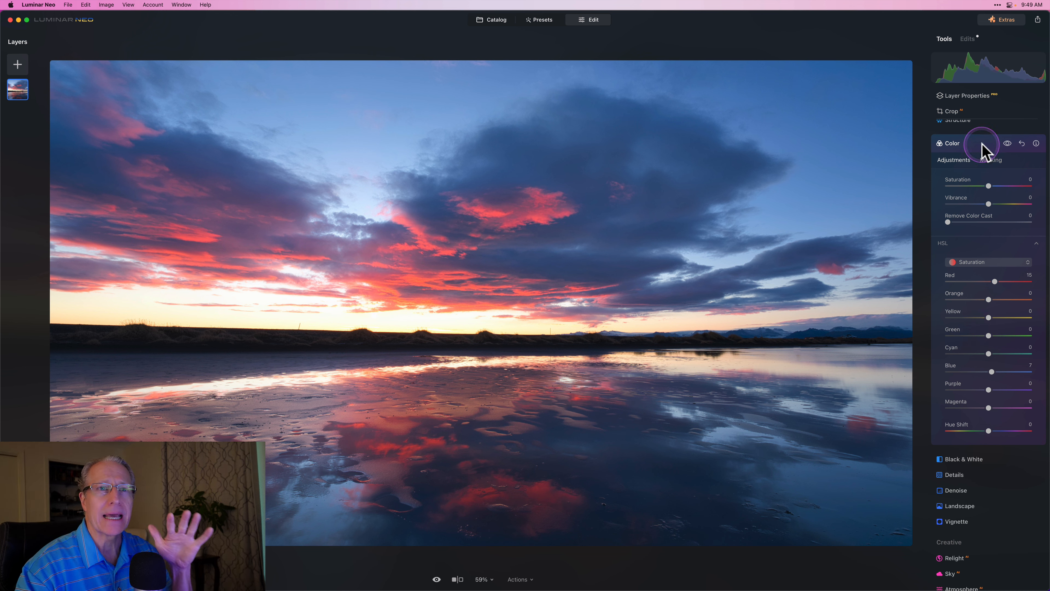
{"action": "left_click", "coordinate": [958, 222]}
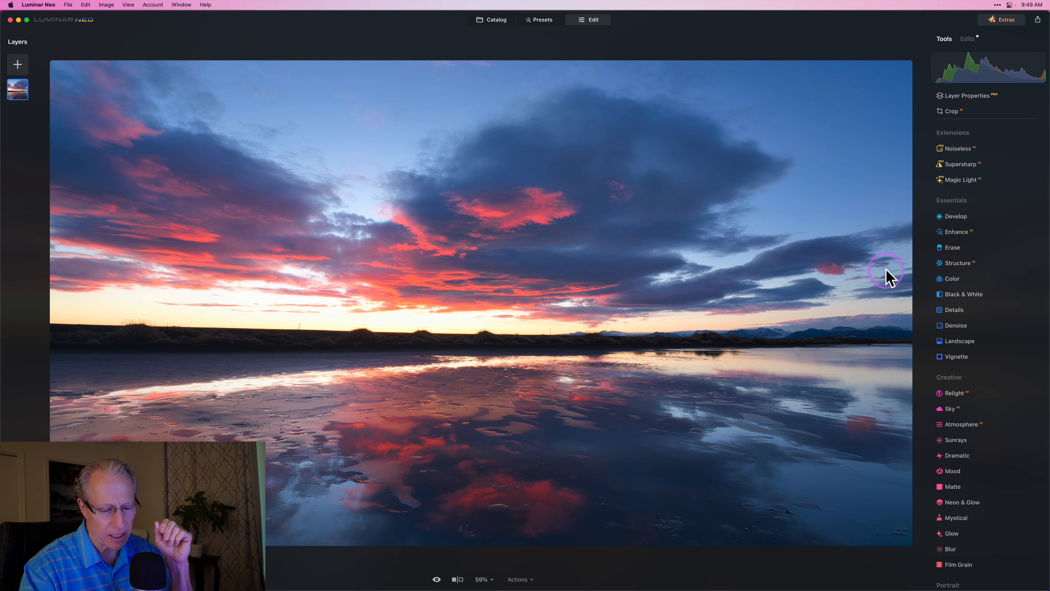
{"action": "key", "text": "backslash"}
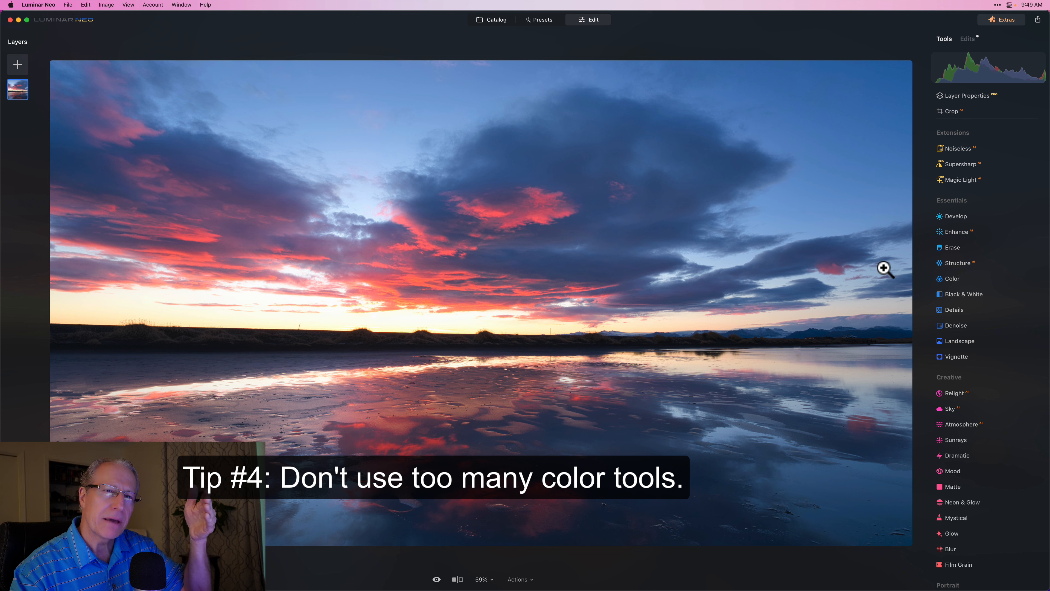
{"action": "left_click", "coordinate": [964, 282]}
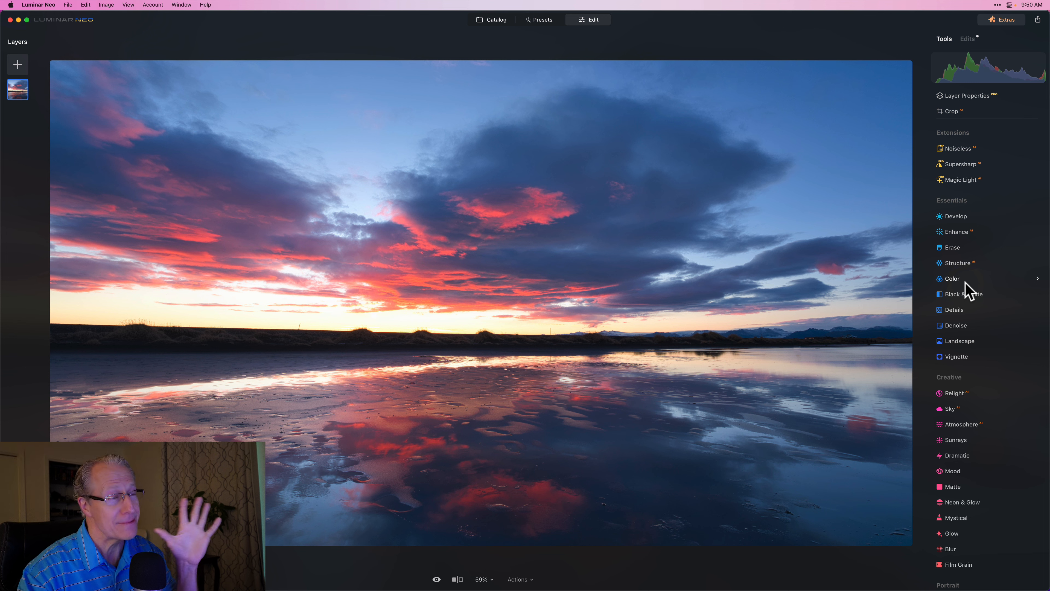
Try Toning on the highlights with Saturation 24 and Hue 23, and close the tool.
{"action": "scroll", "coordinate": [967, 289], "scroll_direction": "up", "scroll_amount": 3}
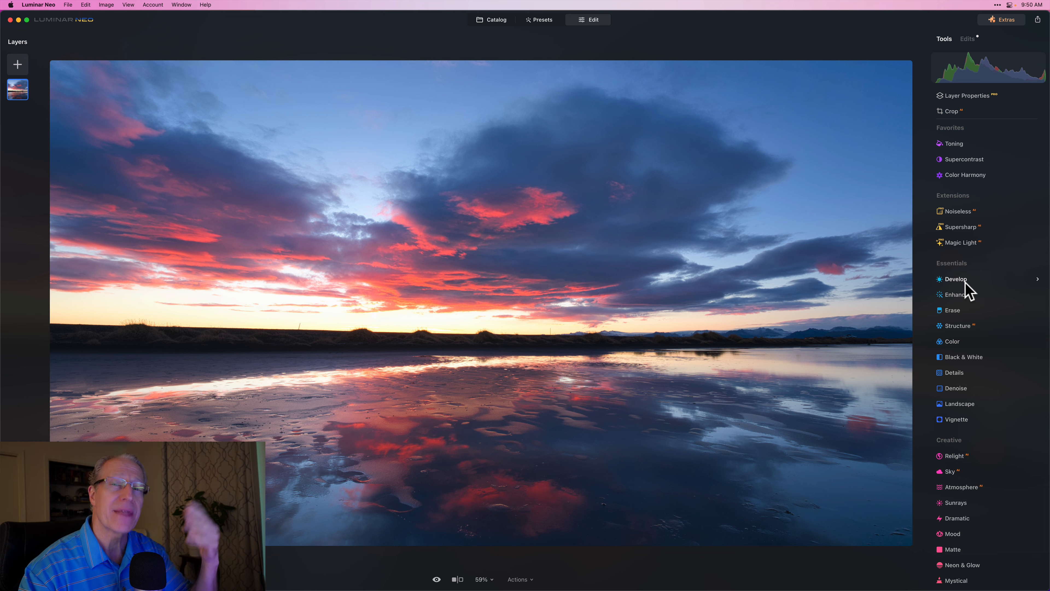
{"action": "left_click", "coordinate": [966, 145]}
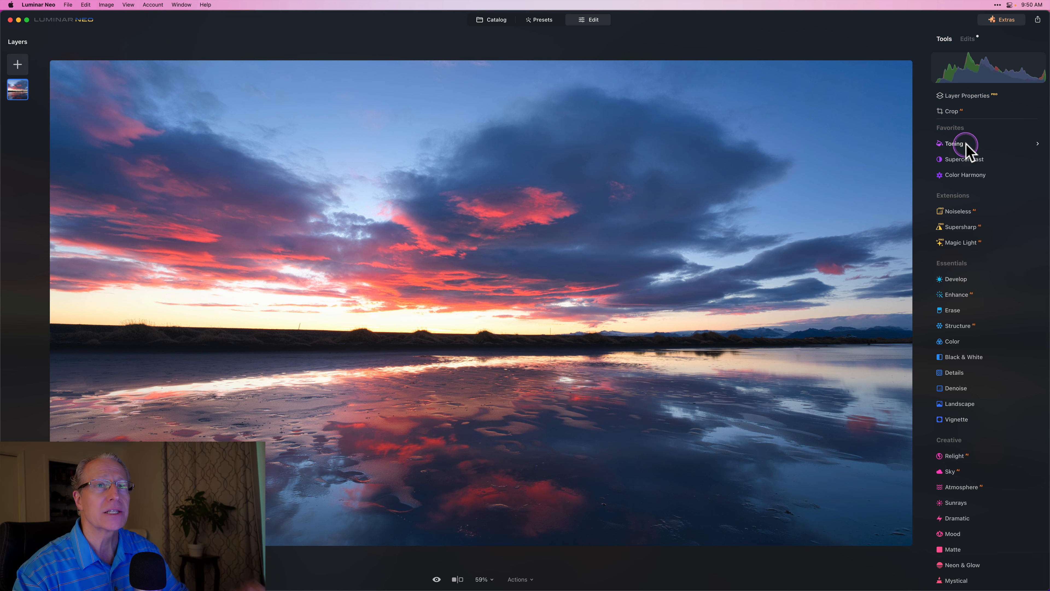
{"action": "left_click", "coordinate": [966, 145]}
{"action": "mouse_move", "coordinate": [948, 231]}
{"action": "left_mouse_down"}
{"action": "mouse_move", "coordinate": [966, 230]}
{"action": "mouse_move", "coordinate": [953, 249]}
{"action": "left_mouse_up"}
{"action": "left_click", "coordinate": [947, 249]}
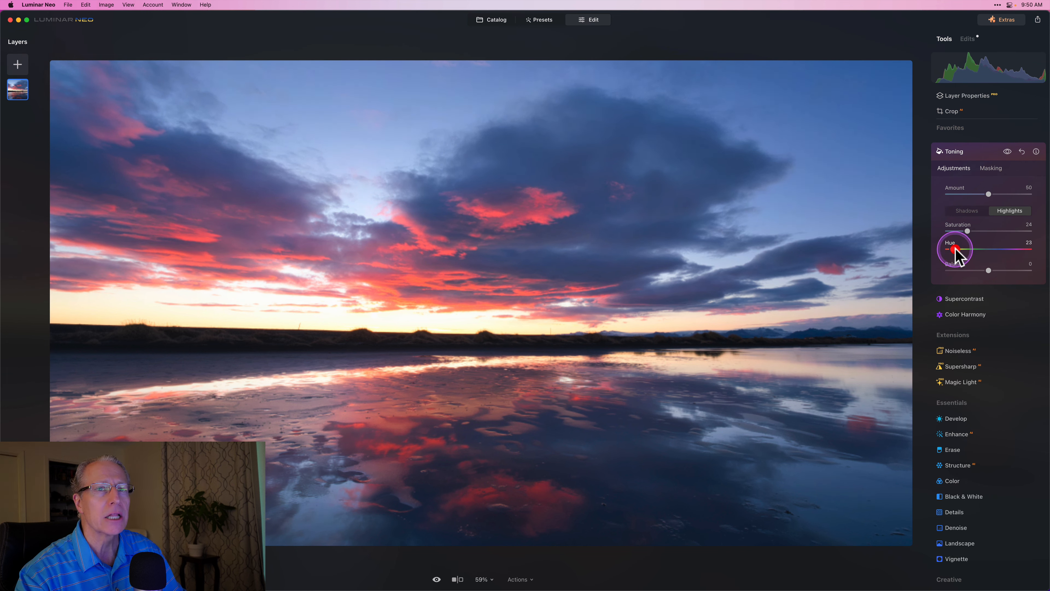
{"action": "left_click", "coordinate": [979, 156]}
Try Color Harmony with Brilliance 16, Warmth 10, Warm 14, Cool -15 and highlights Cyan-Red 13, and reset the tool.
{"action": "left_click", "coordinate": [963, 174]}
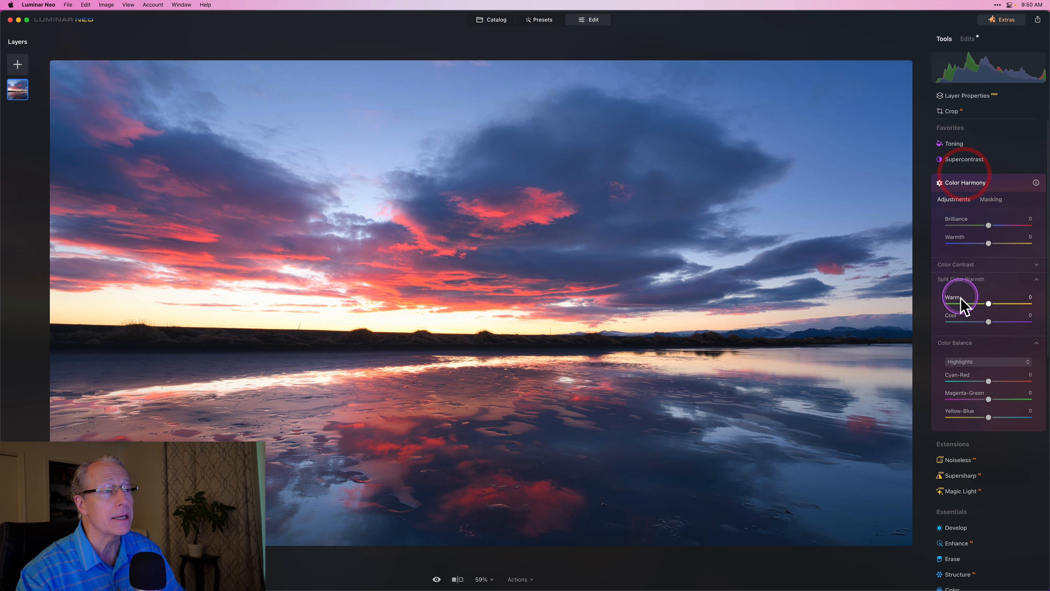
{"action": "left_click_drag", "start_coordinate": [989, 225], "coordinate": [995, 226]}
{"action": "left_click_drag", "start_coordinate": [988, 243], "coordinate": [993, 244]}
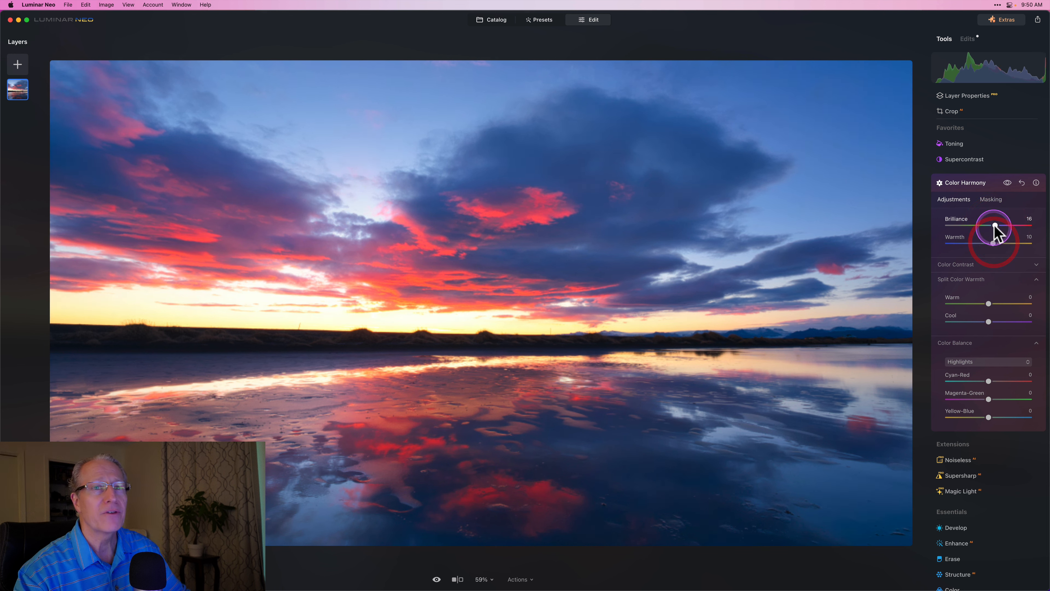
{"action": "left_click_drag", "start_coordinate": [987, 302], "coordinate": [982, 325]}
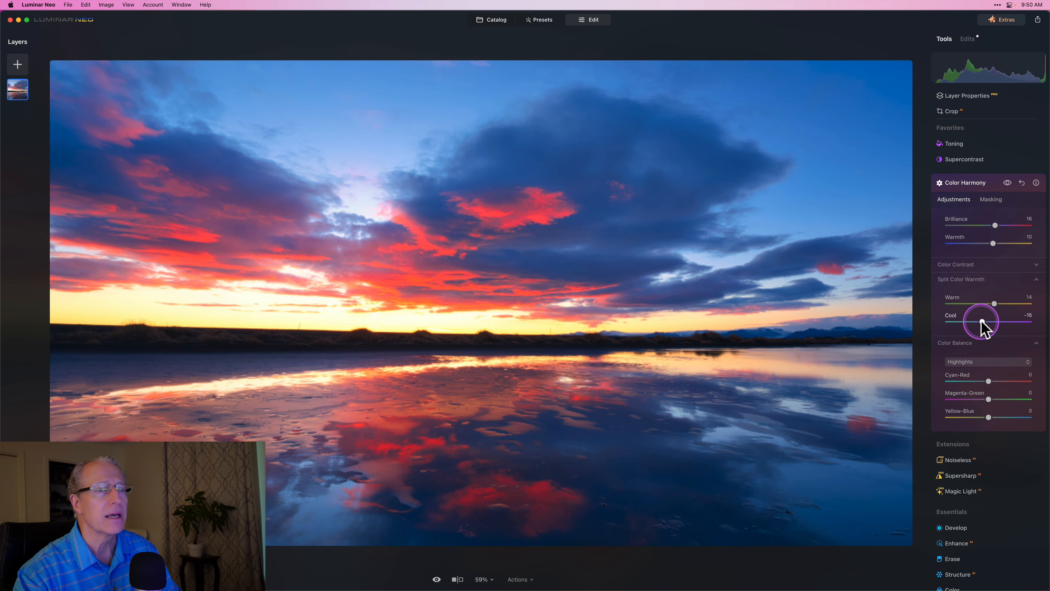
{"action": "left_click", "coordinate": [987, 381]}
{"action": "left_click_drag", "start_coordinate": [987, 381], "coordinate": [995, 381]}
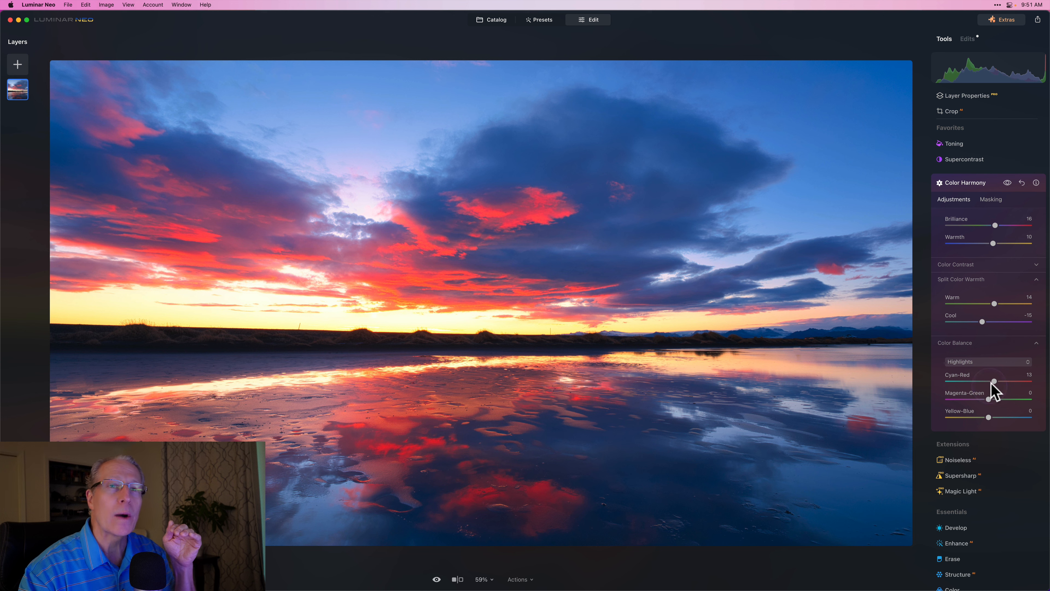
{"action": "left_click", "coordinate": [1023, 182]}
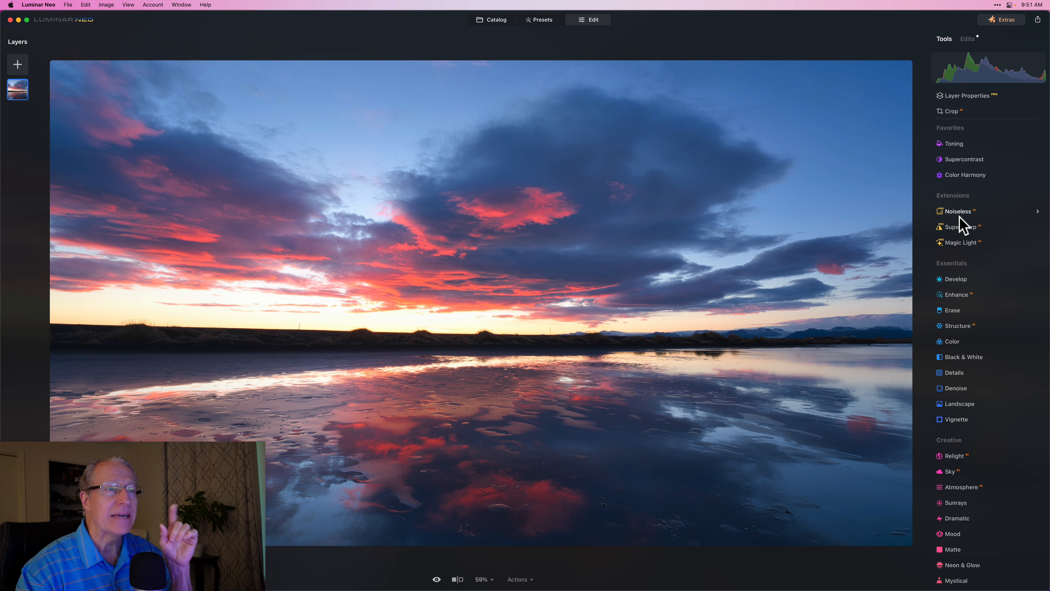
Check which tools are listed among the photo's applied edits and return to the tool list.
{"action": "left_click", "coordinate": [967, 39]}
{"action": "left_click", "coordinate": [977, 97]}
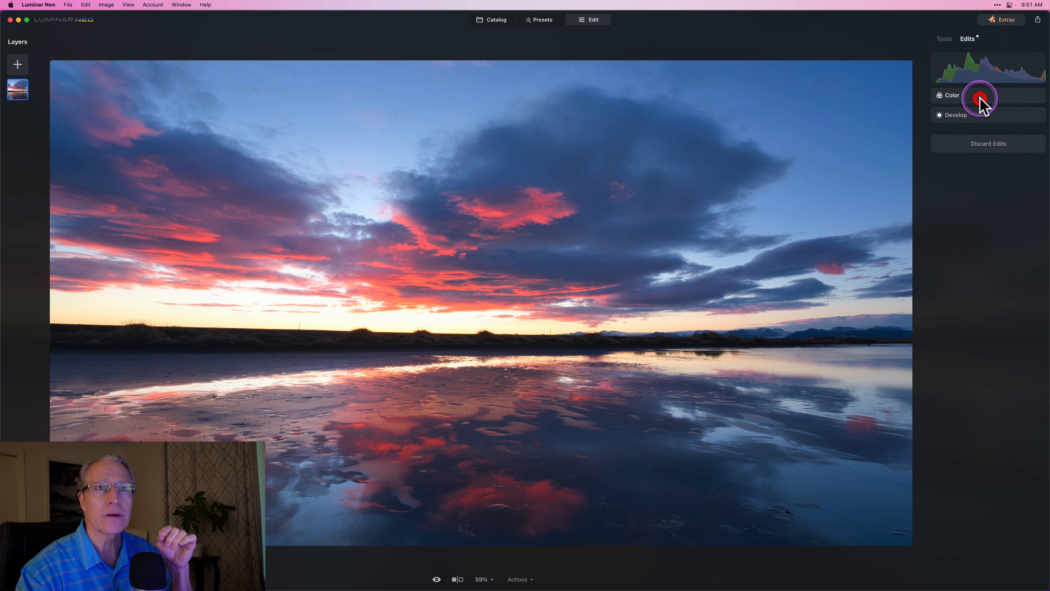
{"action": "left_click", "coordinate": [945, 38]}
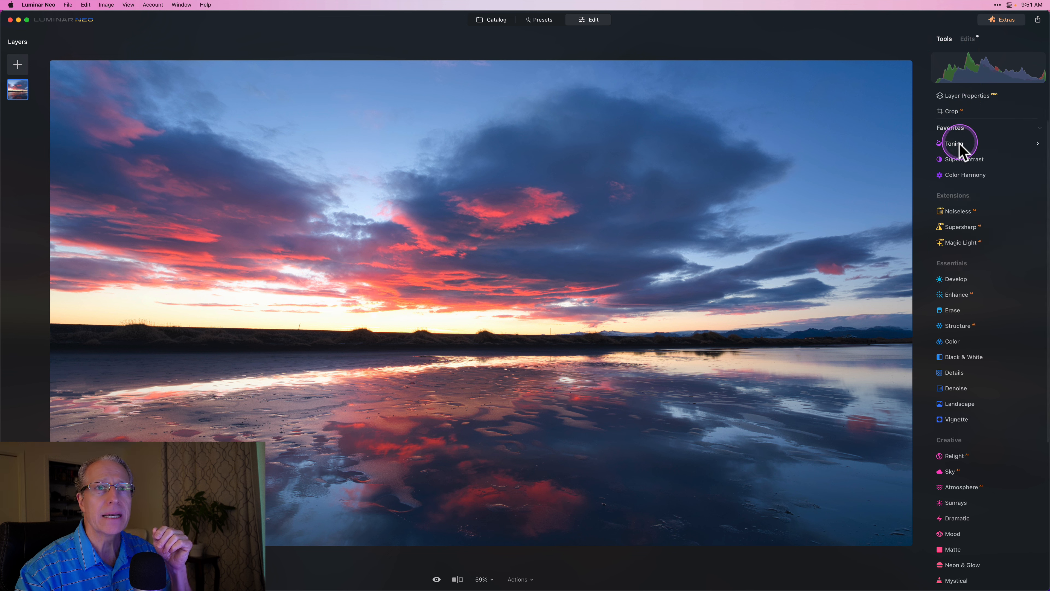
Try Toning on the highlights with Saturation 5 and Hue 13, reset the tool and close it.
{"action": "left_click", "coordinate": [957, 144]}
{"action": "left_click_drag", "start_coordinate": [948, 232], "coordinate": [952, 249]}
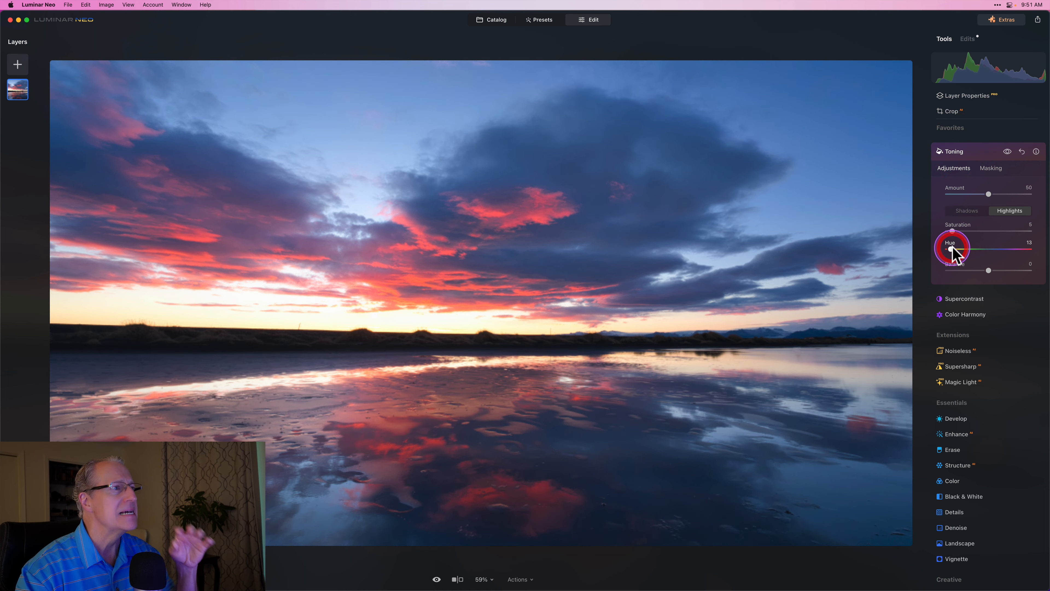
{"action": "left_click", "coordinate": [1024, 152]}
{"action": "left_click", "coordinate": [995, 153]}
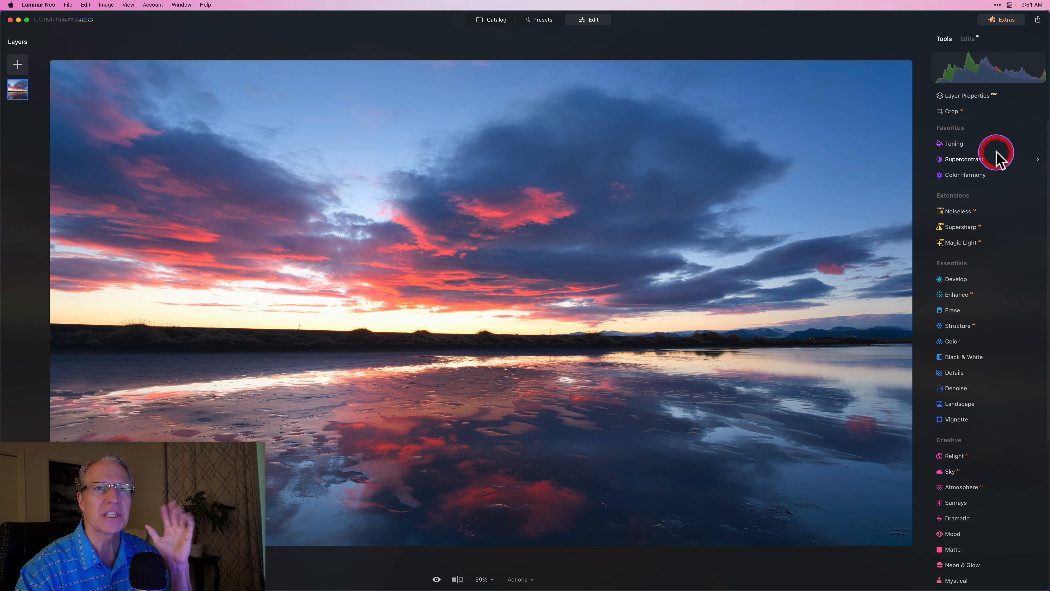
Try Color Harmony with Brilliance 5 and Warmth 9, and restore both settings to 0.
{"action": "left_click", "coordinate": [965, 175]}
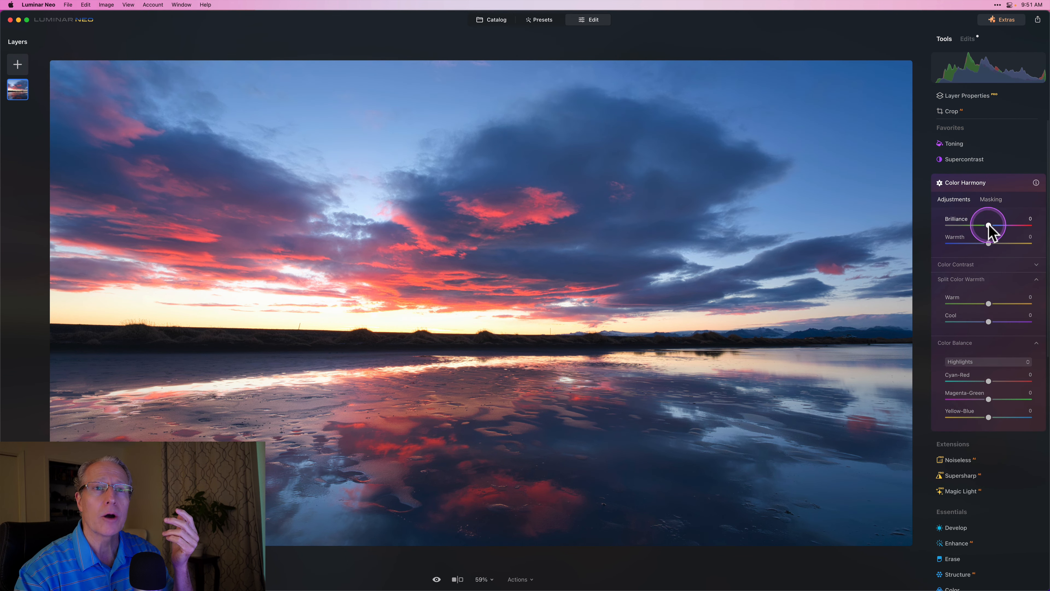
{"action": "left_click", "coordinate": [991, 225]}
{"action": "left_click_drag", "start_coordinate": [989, 243], "coordinate": [992, 243]}
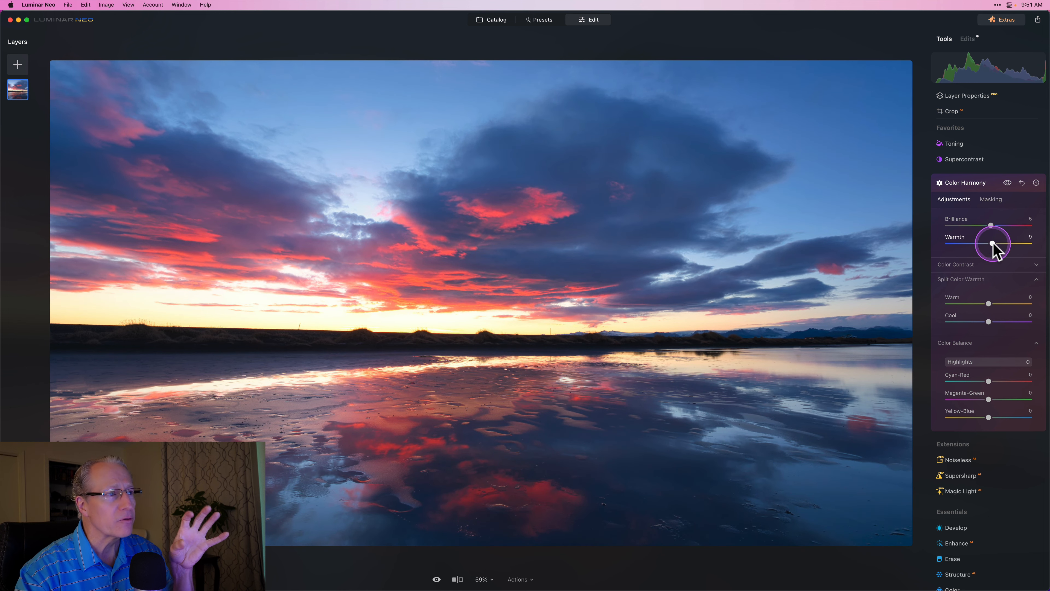
{"action": "left_click", "coordinate": [978, 223]}
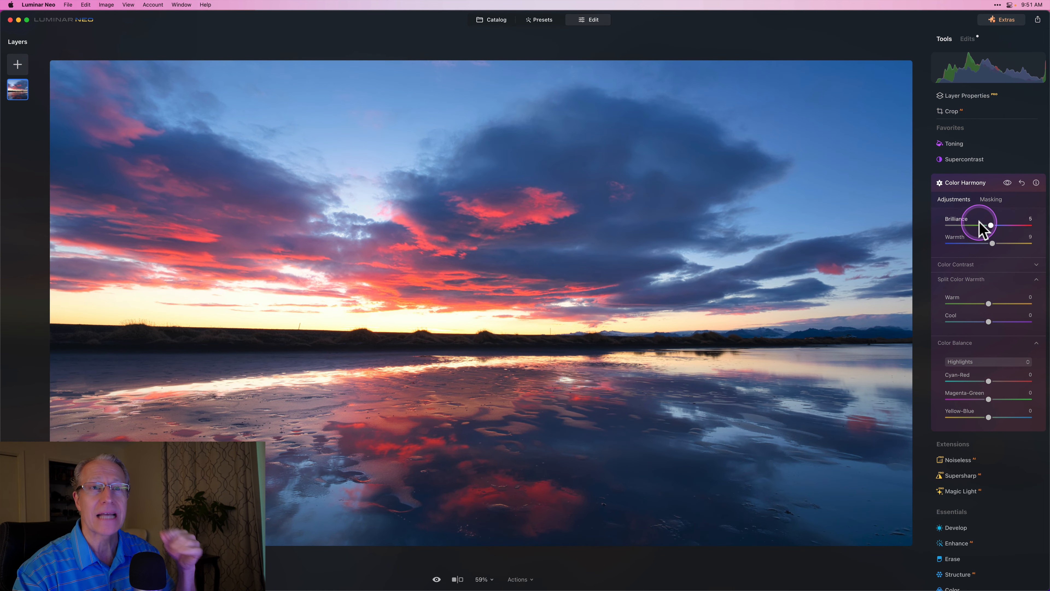
{"action": "left_click", "coordinate": [992, 243]}
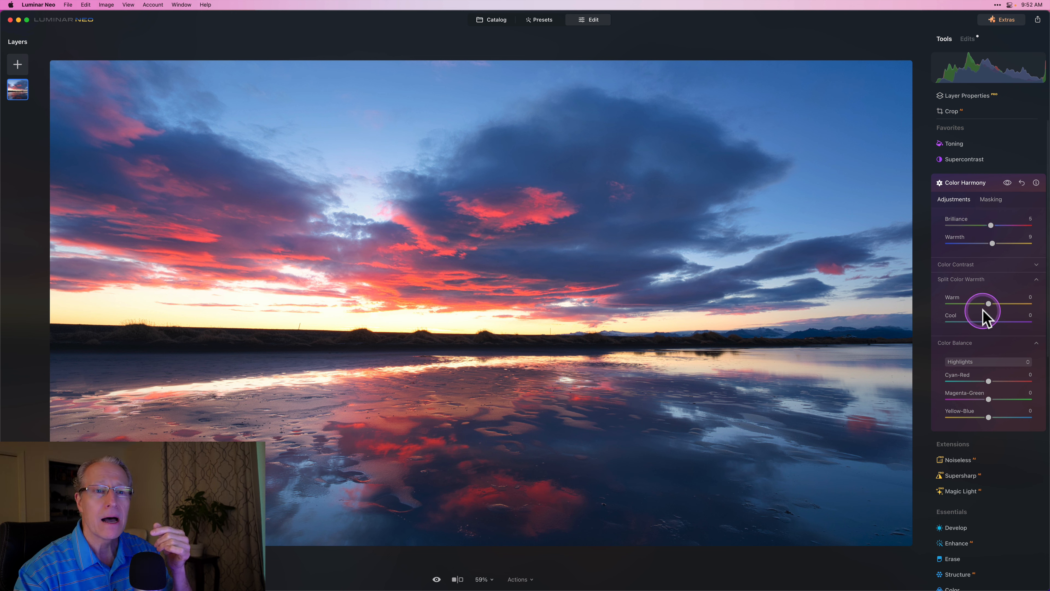
{"action": "scroll", "coordinate": [984, 308], "scroll_direction": "down", "scroll_amount": 1}
{"action": "scroll", "coordinate": [968, 357], "scroll_direction": "down", "scroll_amount": 2}
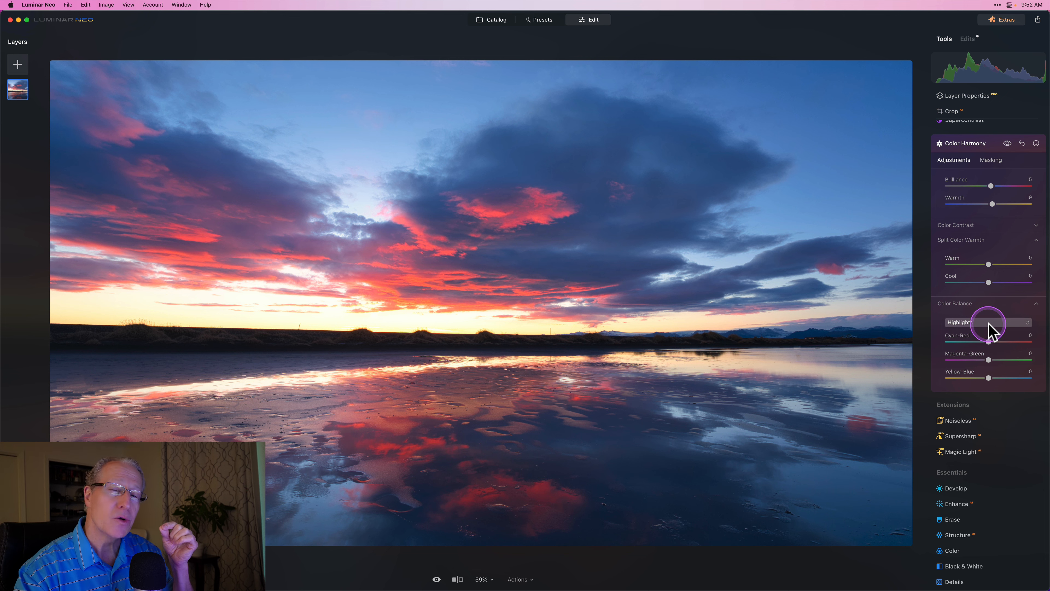
{"action": "double_click", "coordinate": [994, 205]}
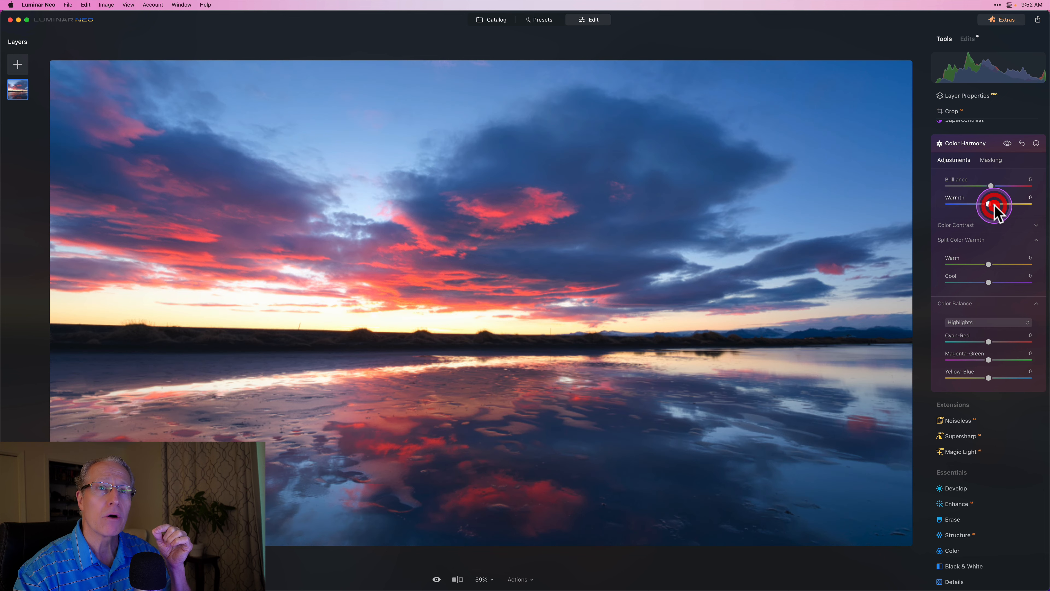
{"action": "double_click", "coordinate": [991, 186]}
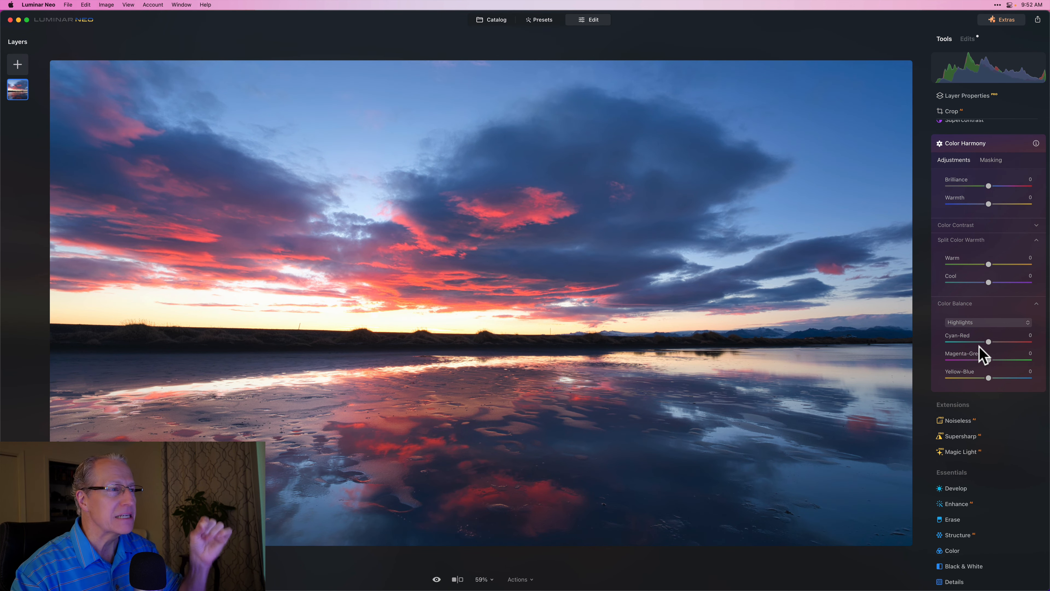
Set the Color Balance Cyan-Red value to 4 for the highlights and 5 for the midtones.
{"action": "left_click_drag", "start_coordinate": [988, 342], "coordinate": [991, 342]}
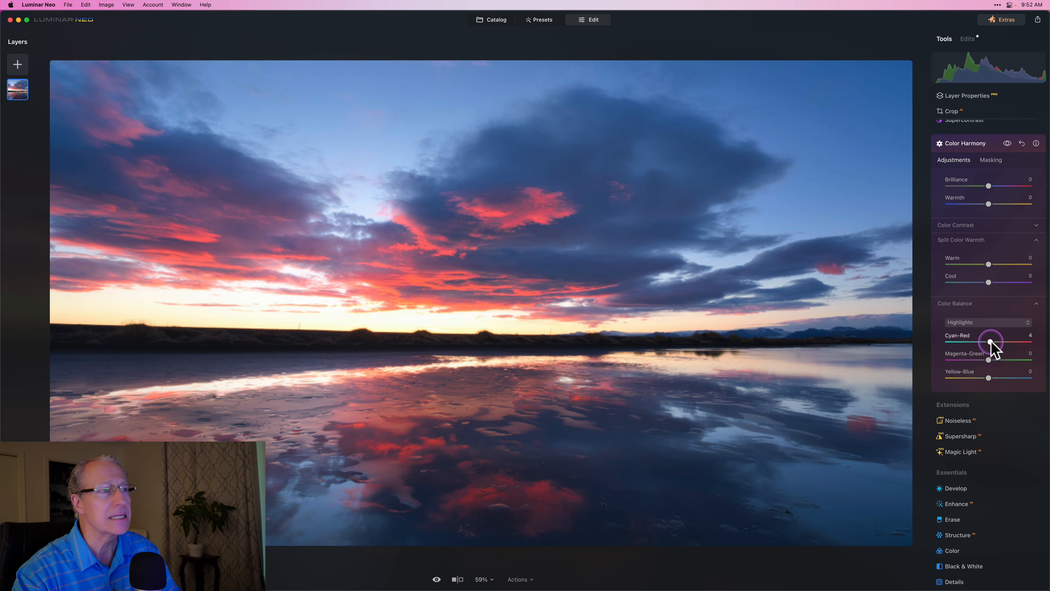
{"action": "left_click", "coordinate": [991, 327]}
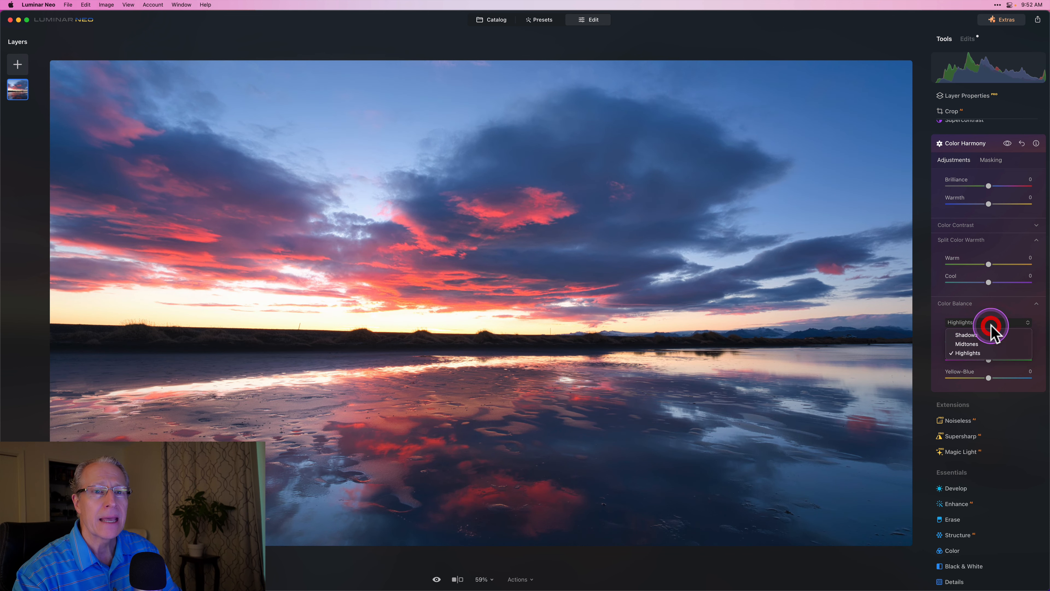
{"action": "left_click", "coordinate": [983, 344]}
{"action": "left_click_drag", "start_coordinate": [988, 343], "coordinate": [992, 343]}
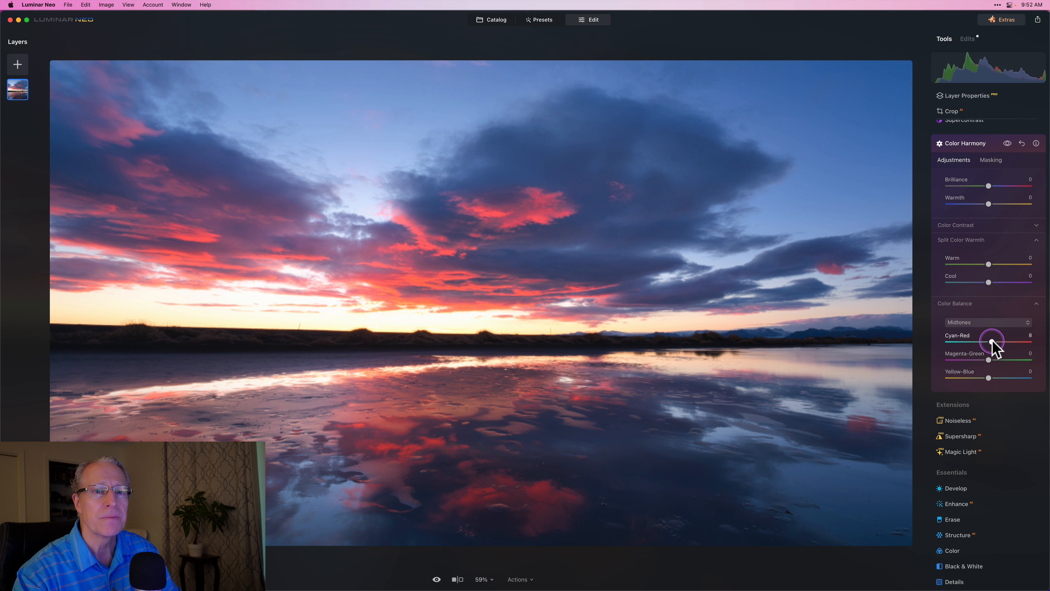
{"action": "left_click", "coordinate": [985, 321]}
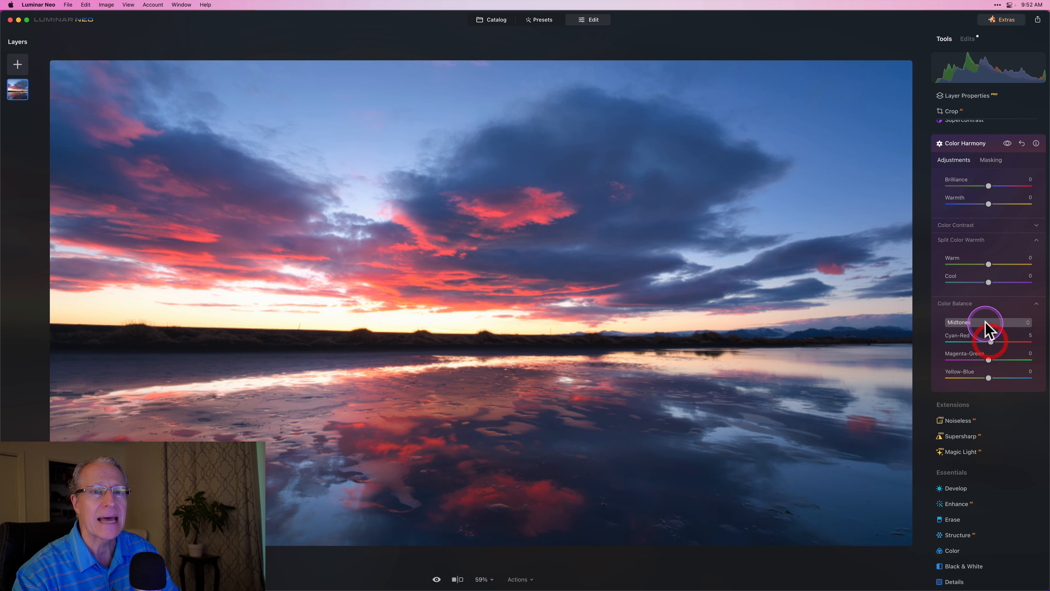
{"action": "left_click", "coordinate": [982, 352]}
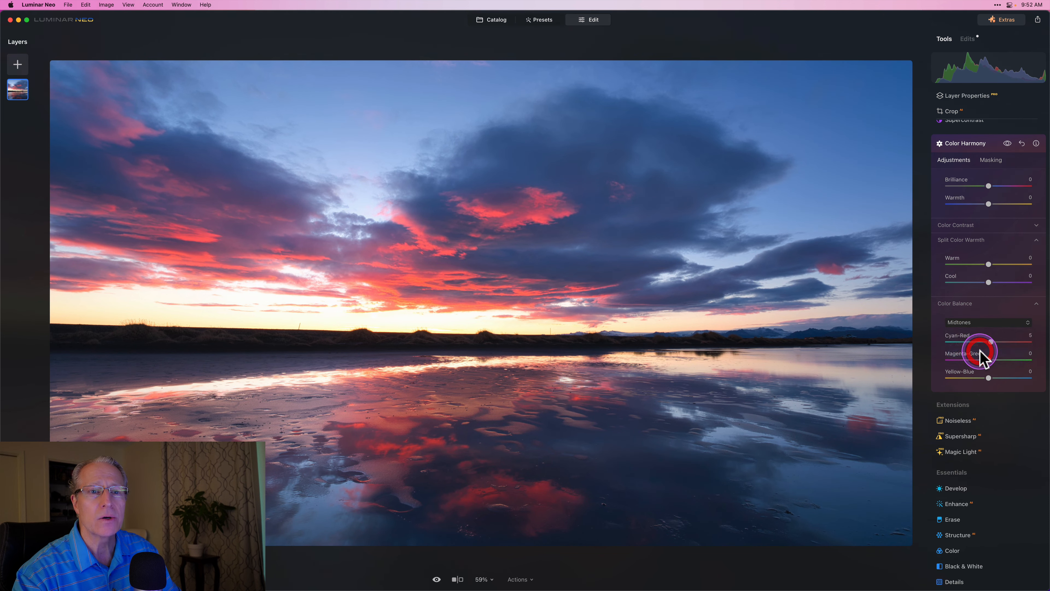
Set Yellow-Blue to 4 for the shadows in Color Balance and compare the photo with and without Color Harmony.
{"action": "left_click", "coordinate": [985, 325]}
{"action": "left_click", "coordinate": [984, 335]}
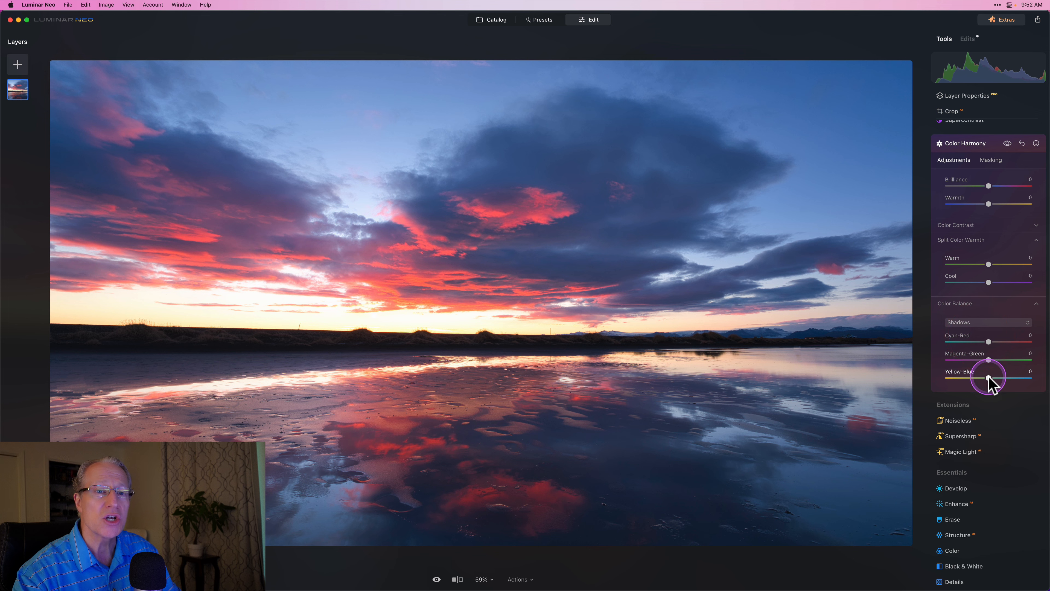
{"action": "left_click_drag", "start_coordinate": [988, 377], "coordinate": [991, 378]}
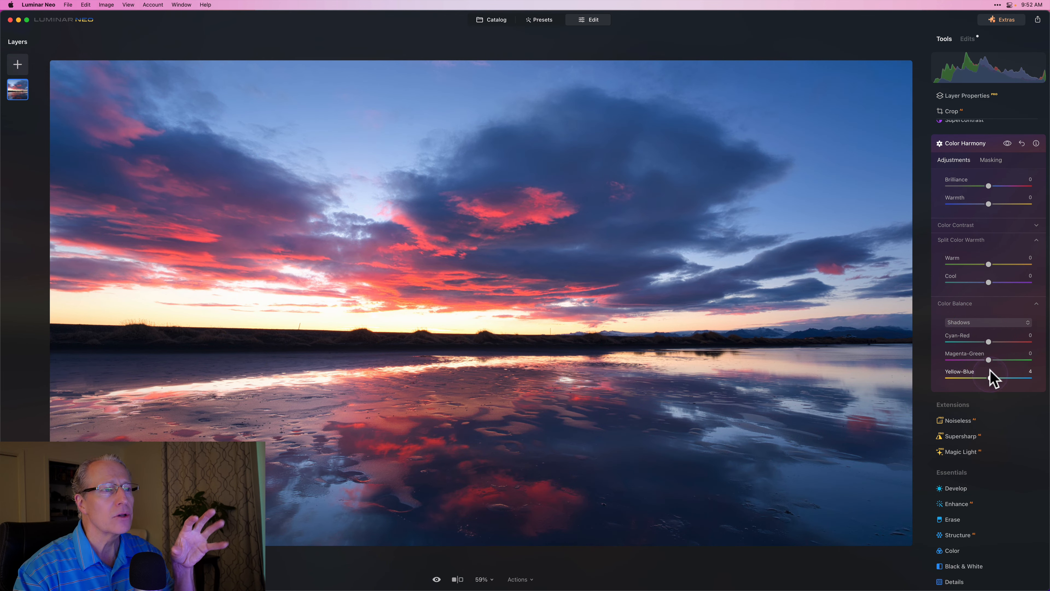
{"action": "scroll", "coordinate": [975, 285], "scroll_direction": "up", "scroll_amount": 2}
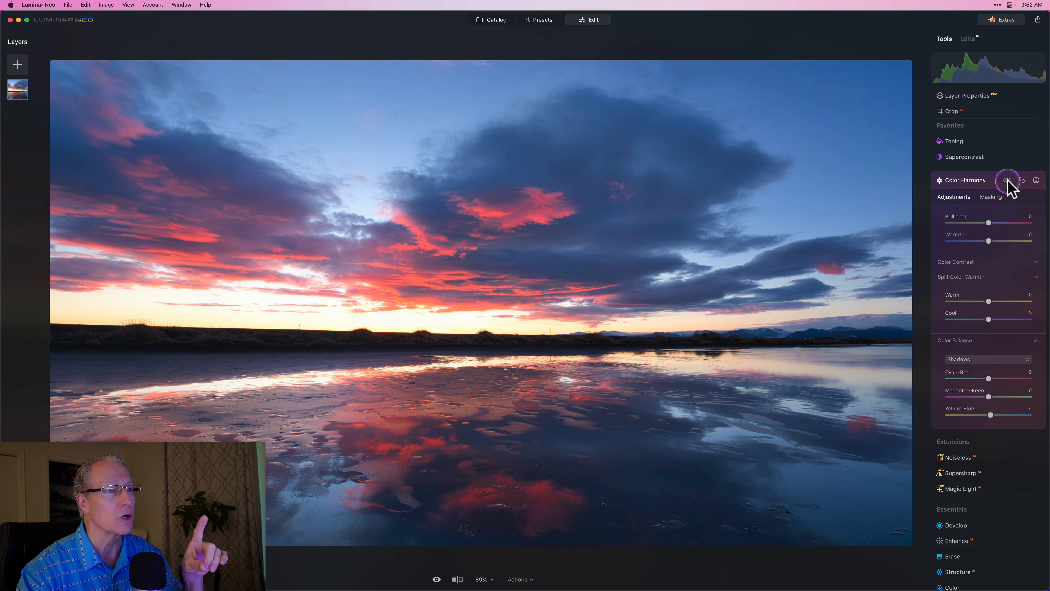
{"action": "left_click", "coordinate": [1007, 180]}
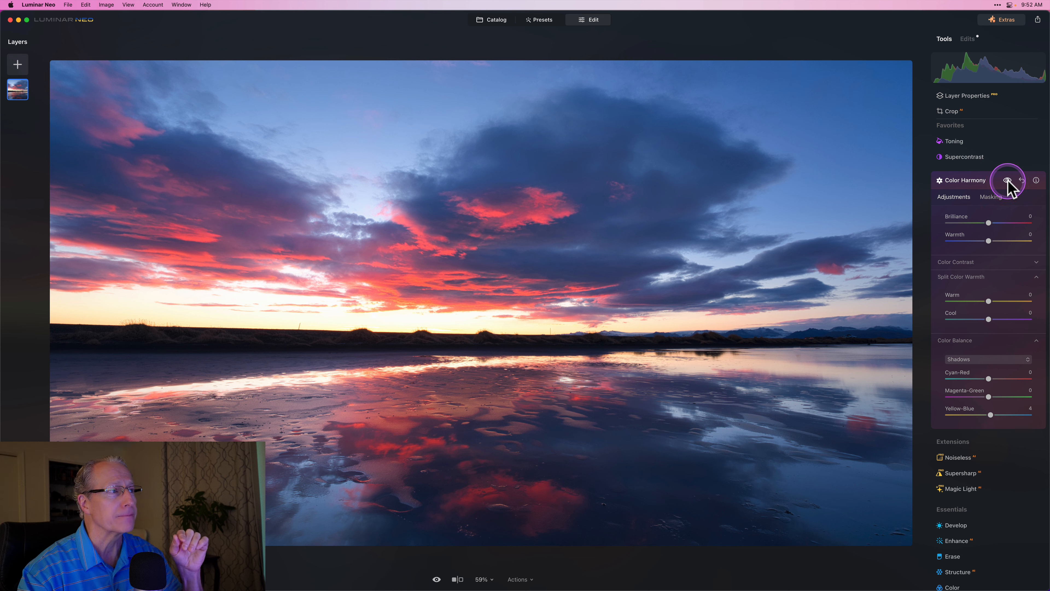